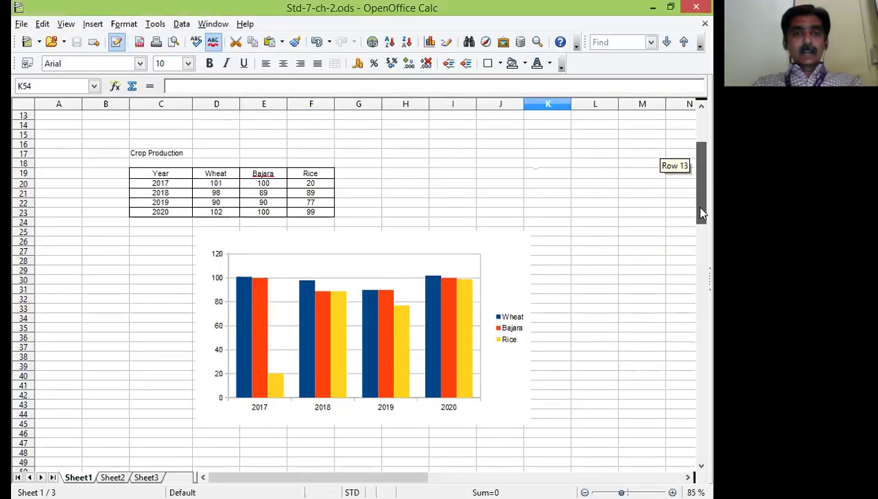
Check the Sheet2 pie chart and Sheet3 line chart, then scroll Sheet1 to the marks table at rows 52–62.
{"action": "left_click_drag", "start_coordinate": [701, 214], "coordinate": [701, 212]}
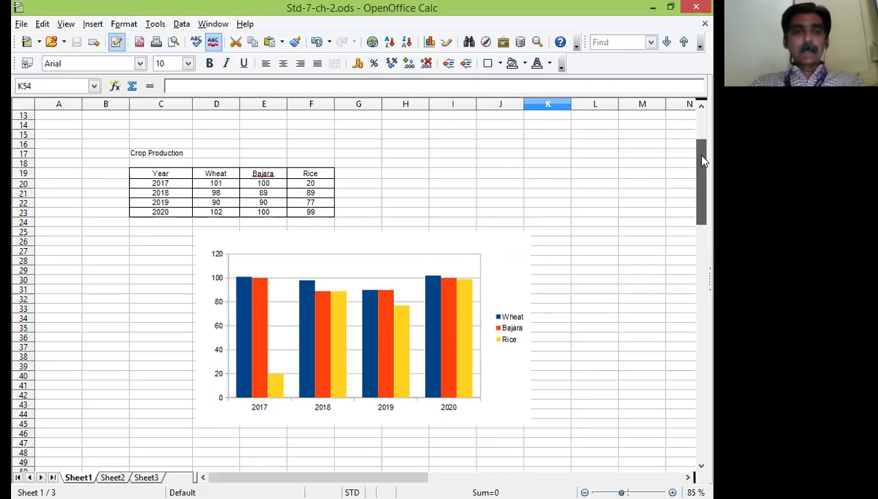
{"action": "left_click", "coordinate": [112, 478]}
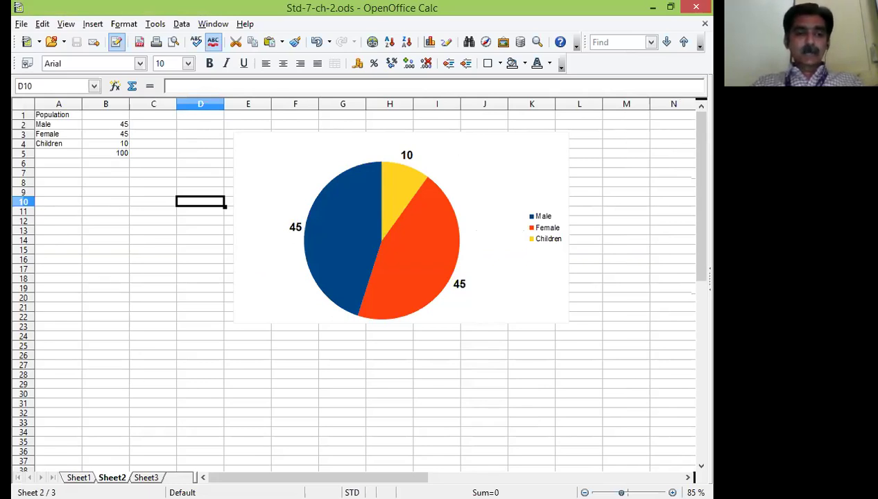
{"action": "left_click", "coordinate": [145, 478]}
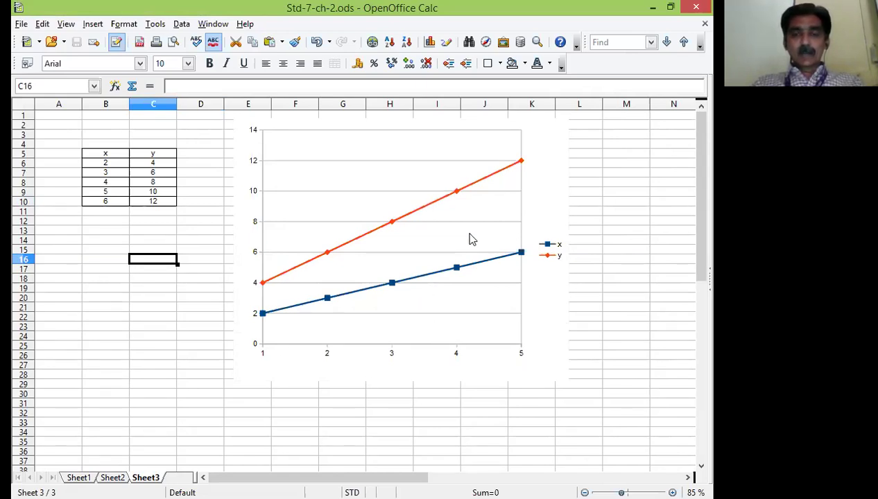
{"action": "left_click", "coordinate": [435, 281]}
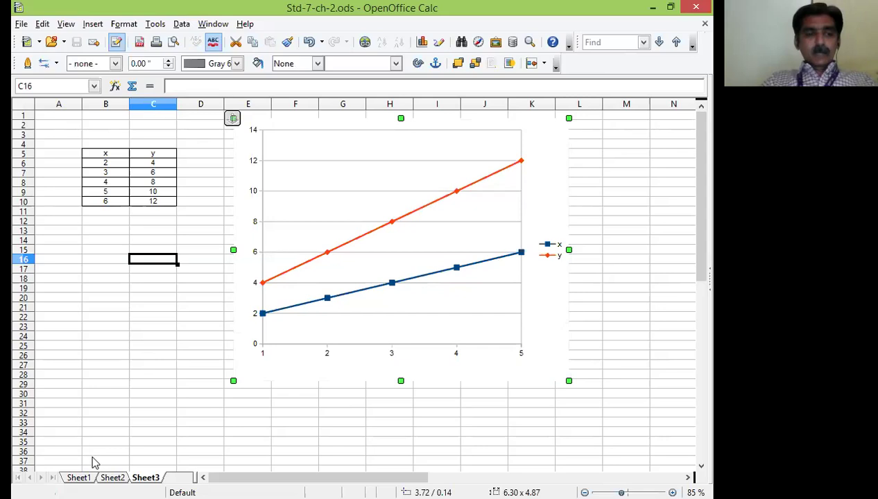
{"action": "left_click", "coordinate": [80, 477]}
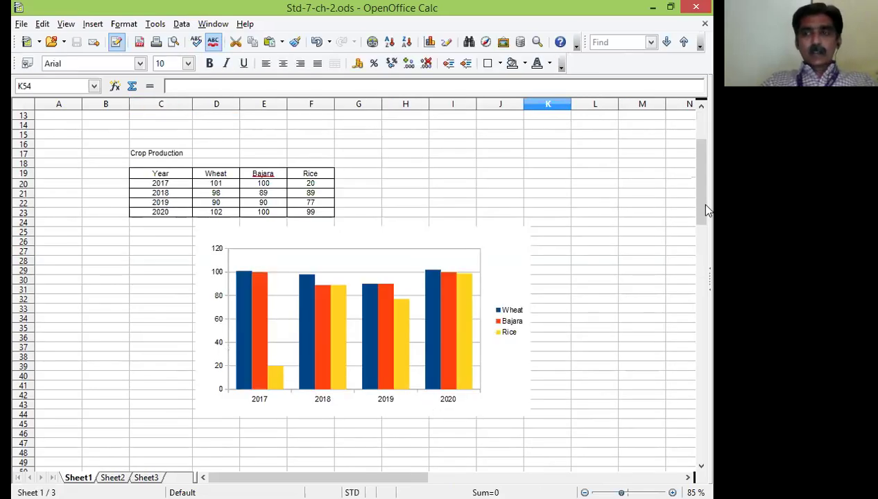
{"action": "left_click_drag", "start_coordinate": [704, 208], "coordinate": [704, 262]}
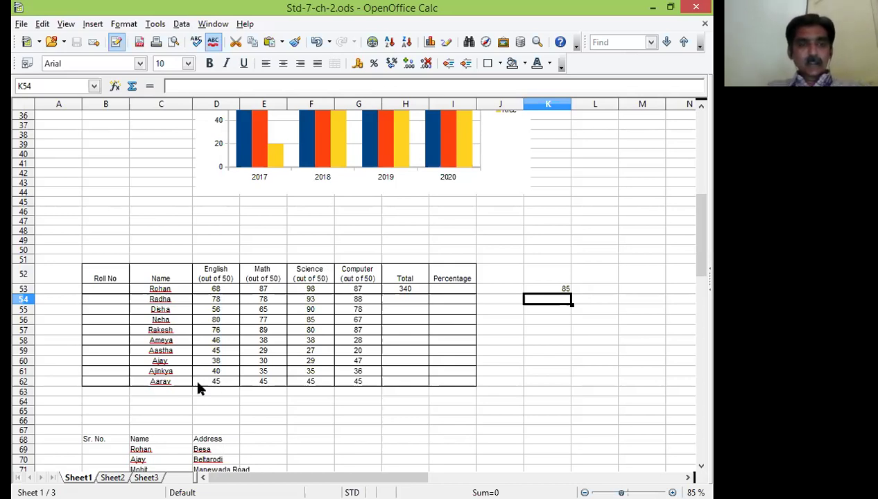
Copy H53's =SUM(D53:G53) total down through H62 for all ten students.
{"action": "left_click", "coordinate": [422, 292]}
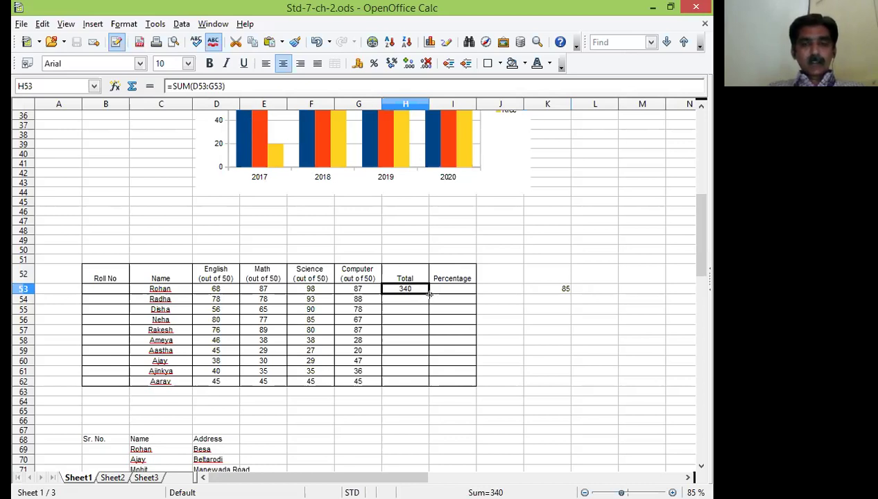
{"action": "left_click_drag", "start_coordinate": [430, 295], "coordinate": [427, 381]}
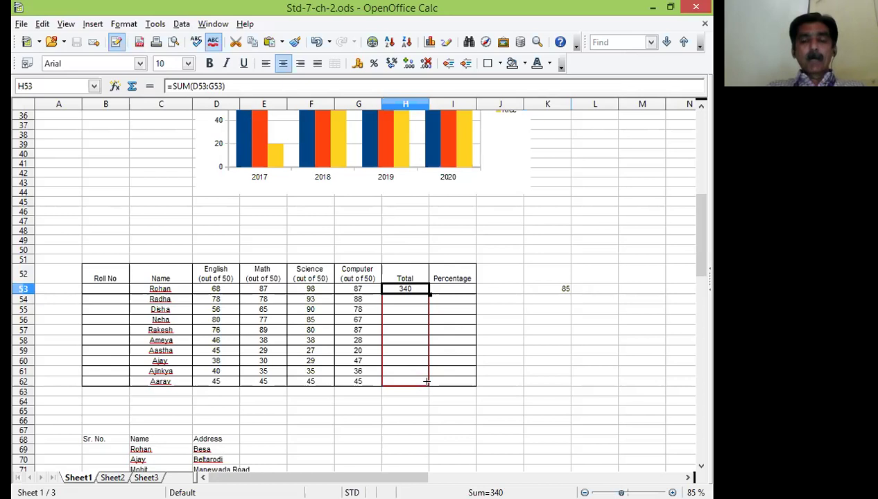
{"action": "left_click_drag", "start_coordinate": [427, 382], "coordinate": [427, 385]}
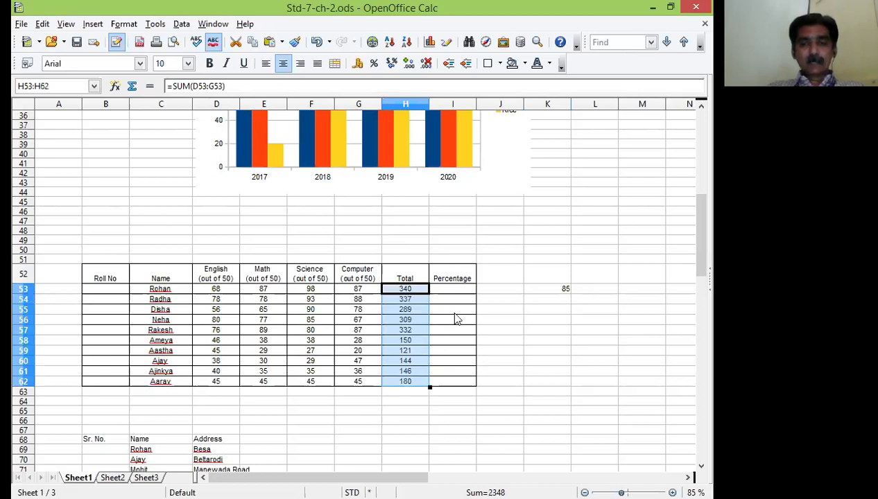
Start a formula in I53 referencing the English heading, then discard it.
{"action": "left_click", "coordinate": [458, 293]}
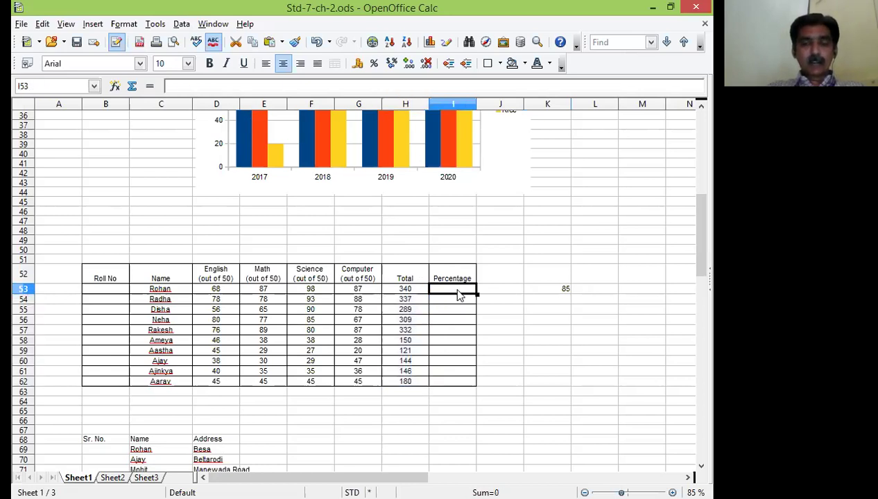
{"action": "left_click", "coordinate": [267, 83]}
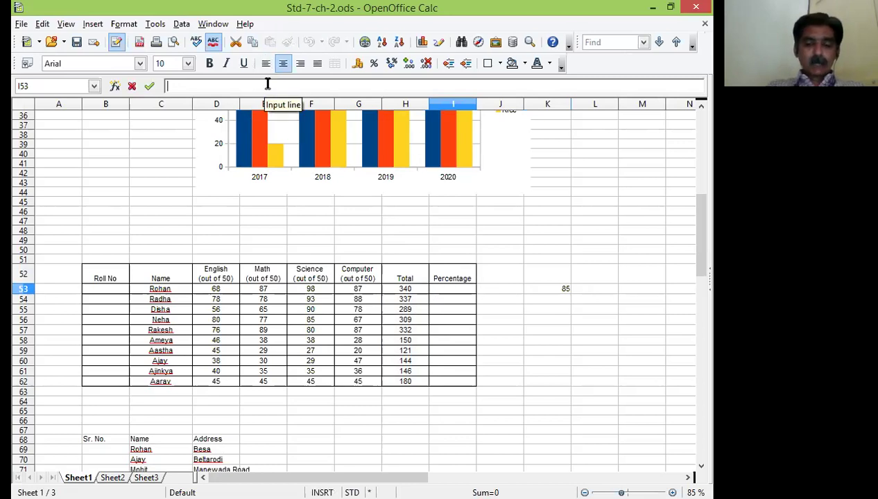
{"action": "type", "text": "="}
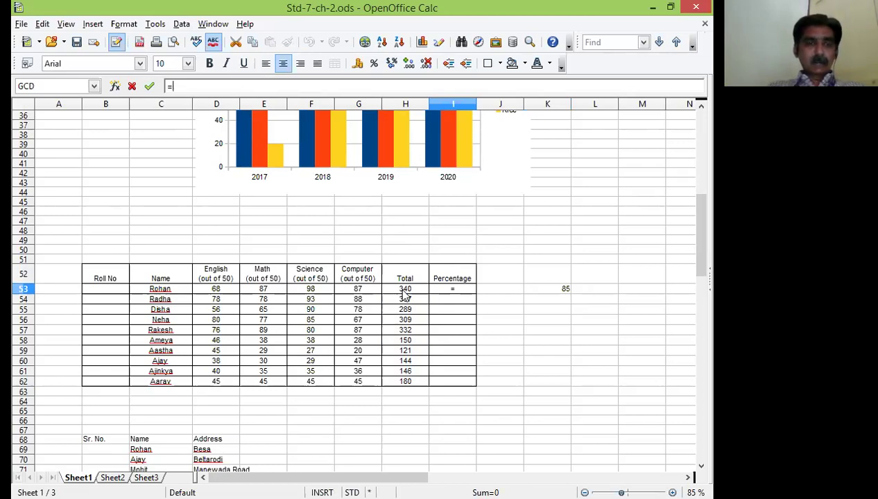
{"action": "left_click", "coordinate": [228, 280]}
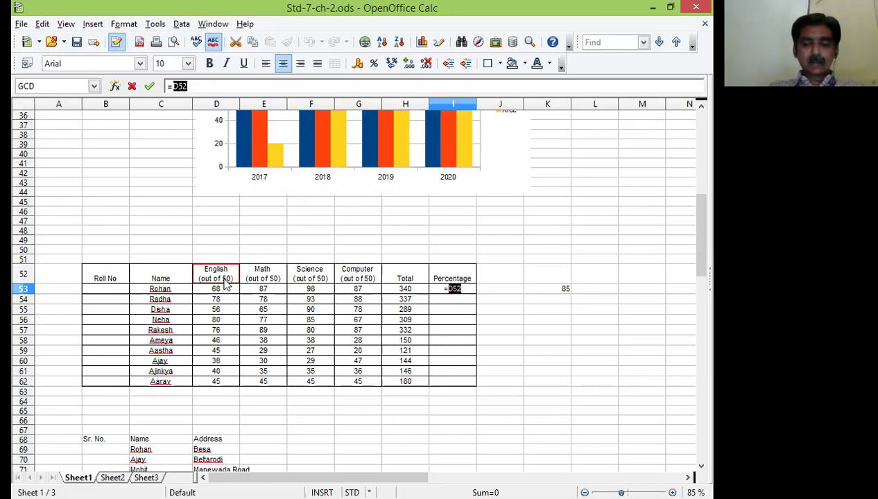
{"action": "key", "text": "BackSpace"}
{"action": "key", "text": "BackSpace"}
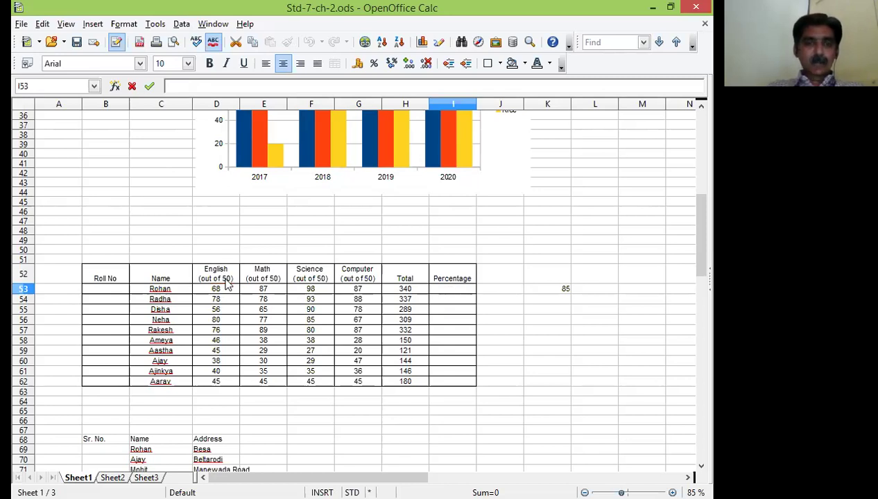
Change the English and Math headings from out of 50 to out of 100.
{"action": "left_click", "coordinate": [225, 278]}
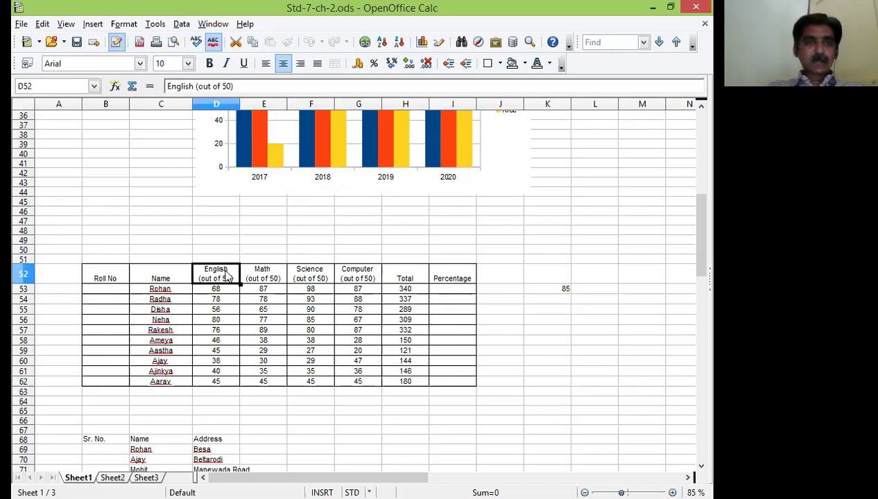
{"action": "left_click", "coordinate": [224, 86]}
{"action": "key", "text": "Delete"}
{"action": "type", "text": "10"}
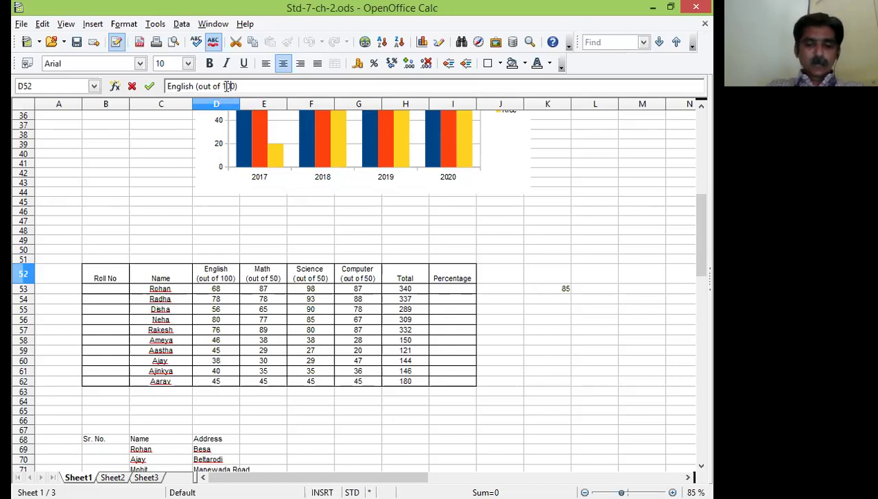
{"action": "key", "text": "Return"}
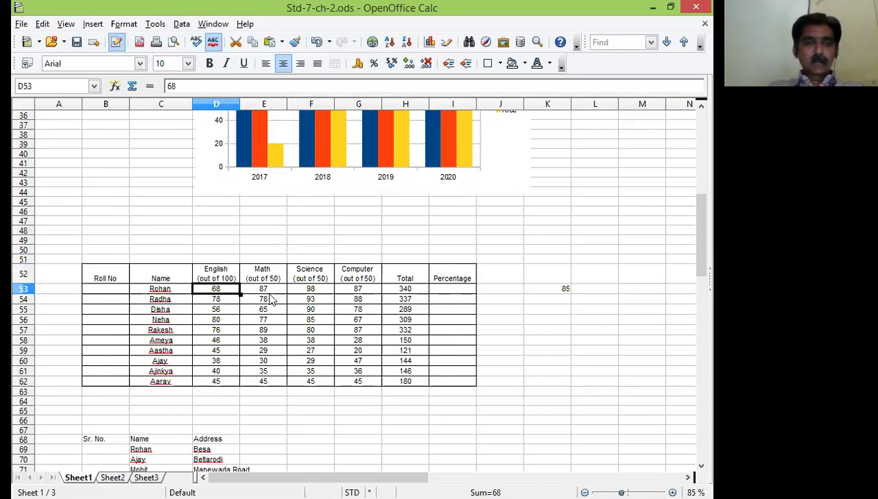
{"action": "left_click", "coordinate": [270, 278]}
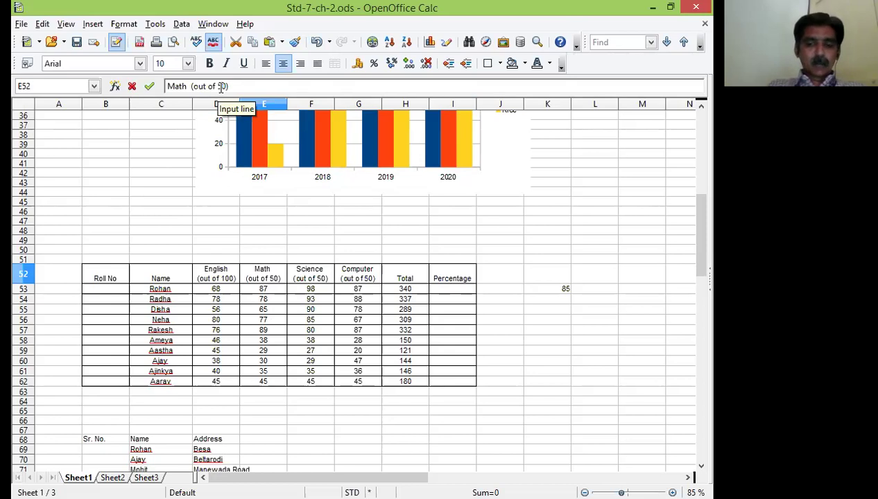
{"action": "left_click", "coordinate": [220, 86]}
{"action": "key", "text": "Delete"}
{"action": "type", "text": "10"}
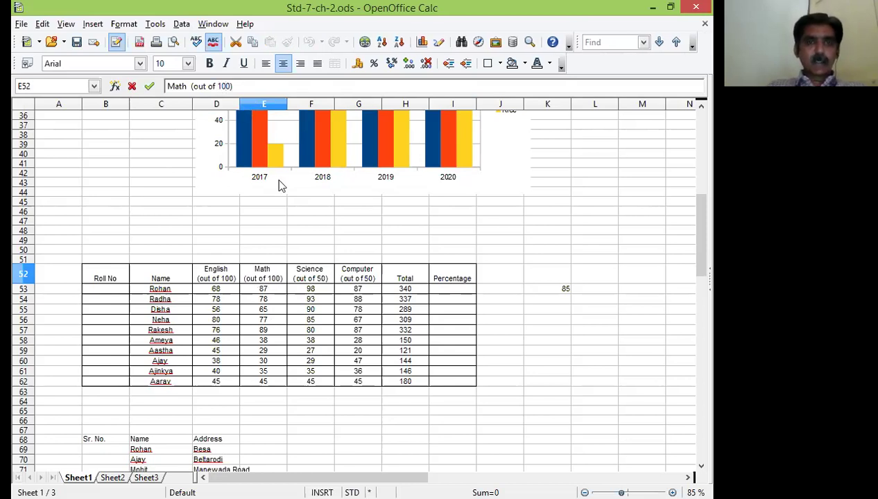
Change the Science and Computer headings to out of 100 as well.
{"action": "left_click", "coordinate": [308, 285]}
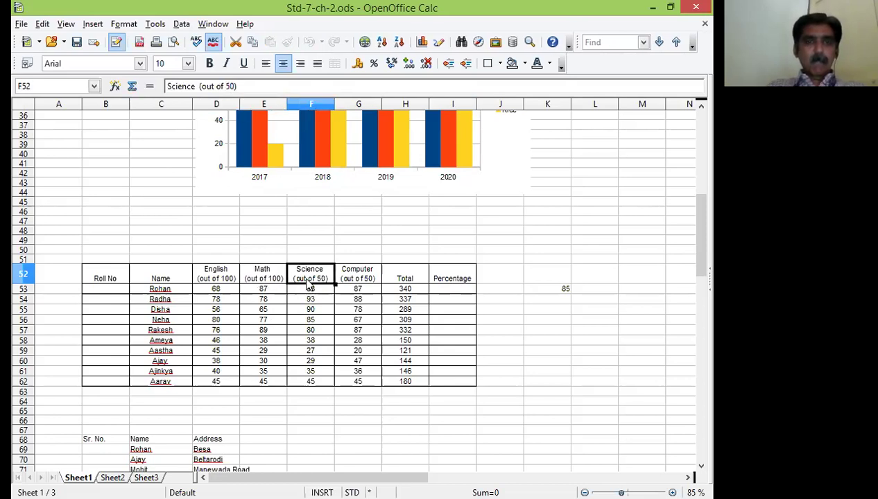
{"action": "left_click", "coordinate": [230, 86]}
{"action": "key", "text": "Delete"}
{"action": "type", "text": "10"}
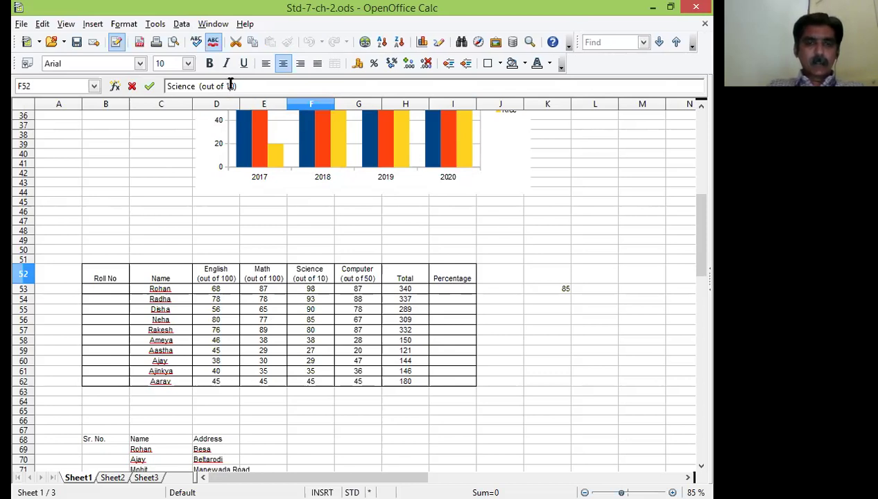
{"action": "left_click", "coordinate": [358, 275]}
{"action": "left_click", "coordinate": [240, 86]}
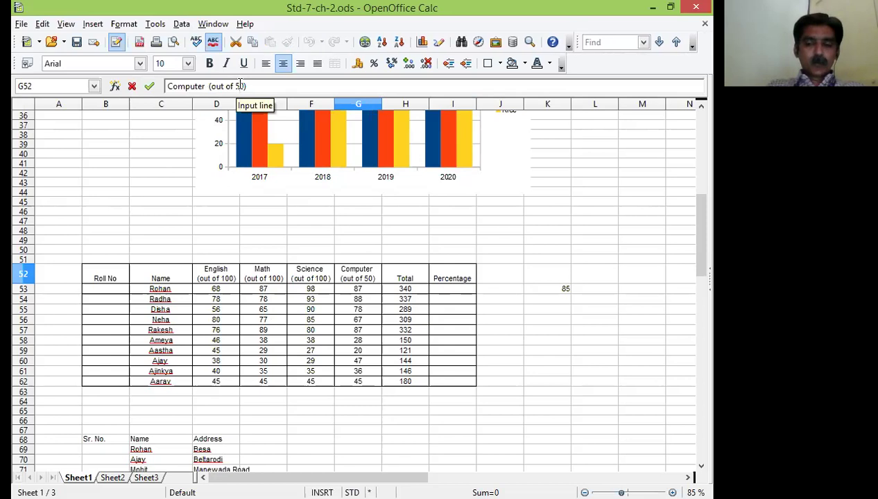
{"action": "key", "text": "Delete"}
{"action": "type", "text": "10"}
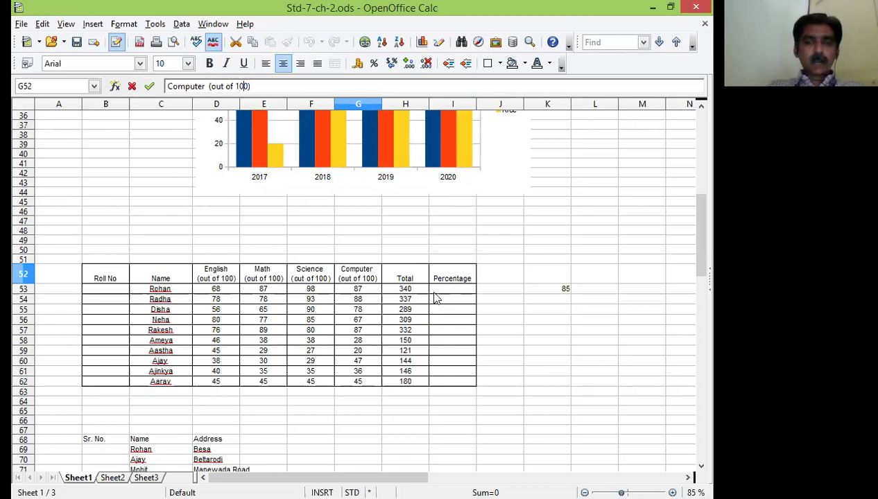
{"action": "left_click", "coordinate": [415, 279]}
Enter =H53/400% in I53 to get Rohan's percentage.
{"action": "left_click", "coordinate": [412, 290]}
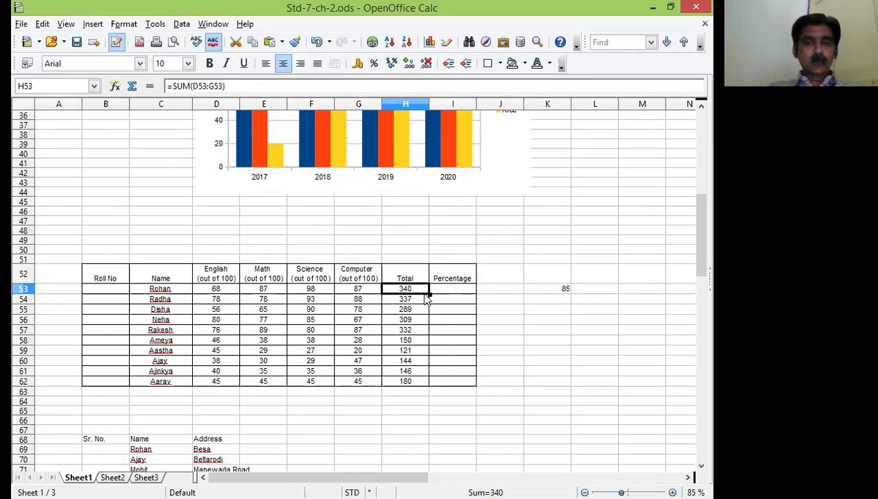
{"action": "left_click", "coordinate": [447, 293]}
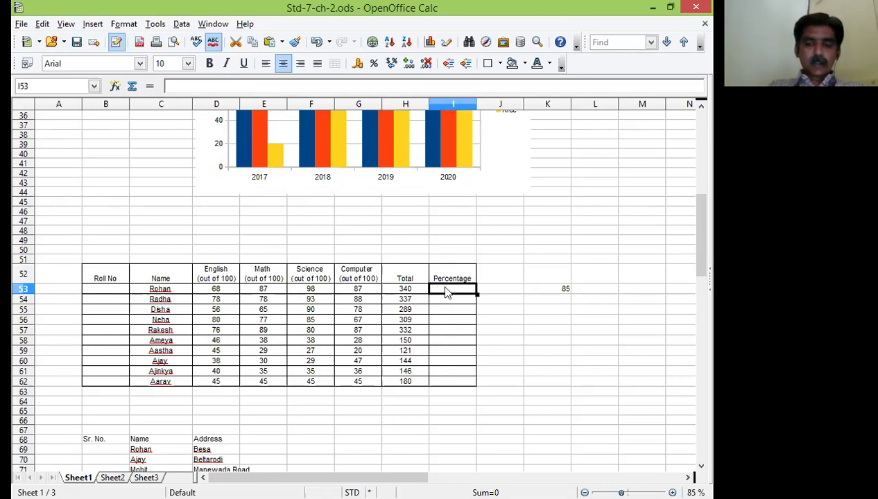
{"action": "left_click", "coordinate": [348, 88]}
{"action": "type", "text": "="}
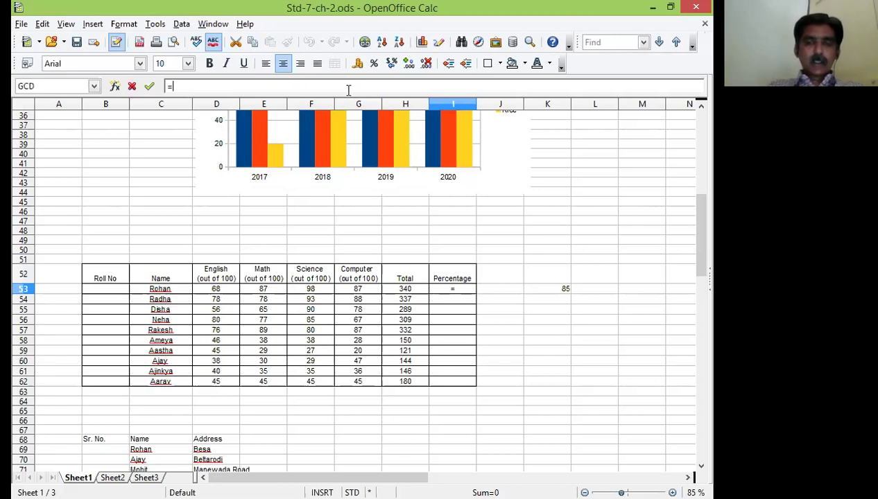
{"action": "left_click", "coordinate": [406, 290]}
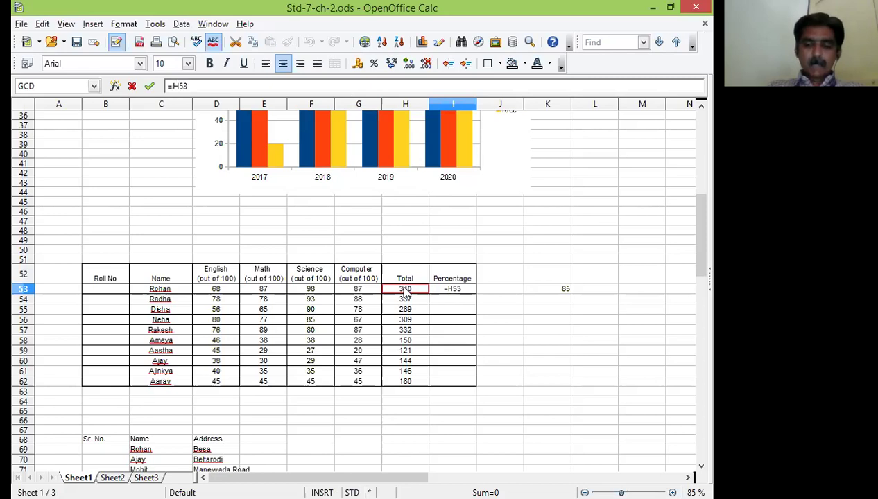
{"action": "type", "text": "/4"}
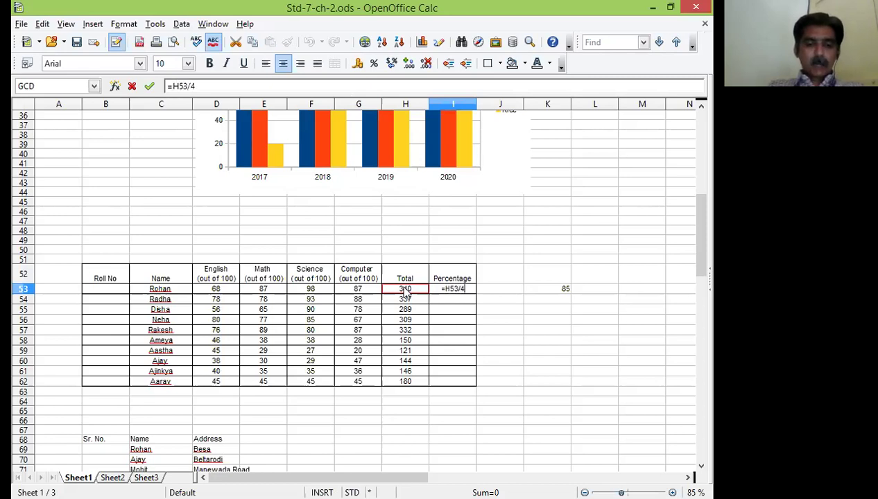
{"action": "type", "text": "00%"}
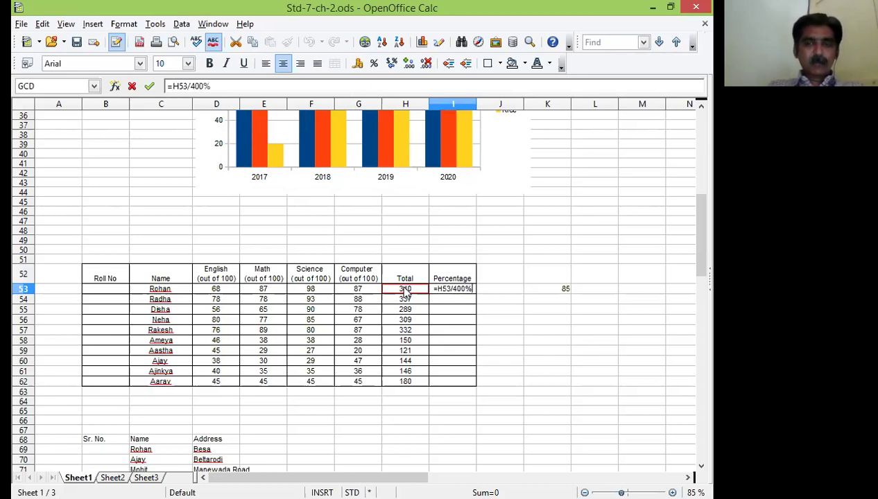
{"action": "key", "text": "Return"}
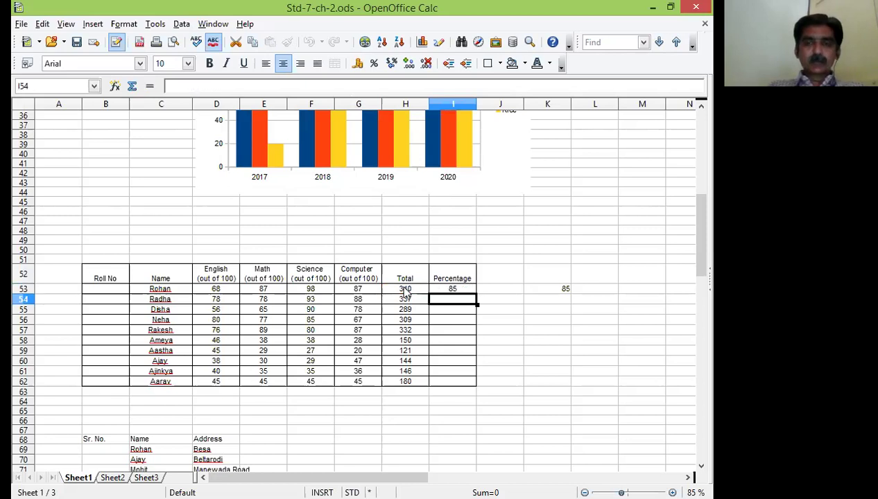
Fill the percentage formula down to I62, then select the student names in C52:C62.
{"action": "left_click", "coordinate": [464, 290]}
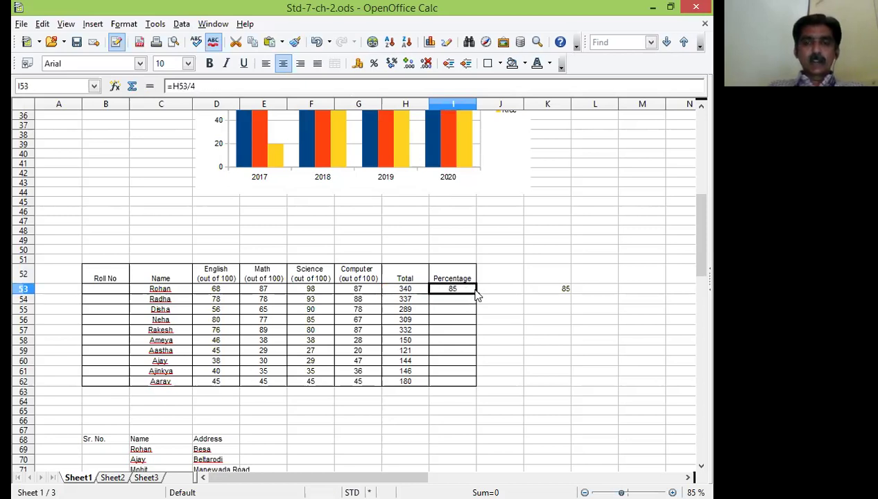
{"action": "left_click_drag", "start_coordinate": [477, 295], "coordinate": [479, 394]}
{"action": "left_click", "coordinate": [490, 324]}
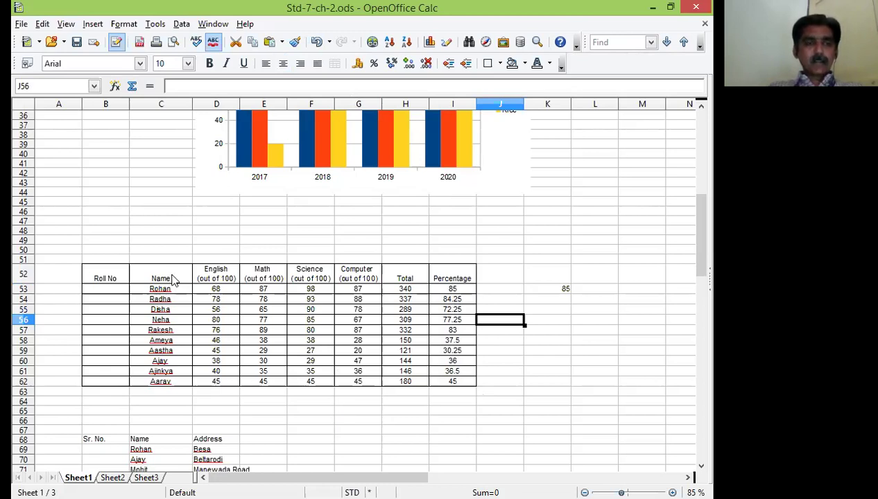
{"action": "left_click_drag", "start_coordinate": [172, 279], "coordinate": [182, 386]}
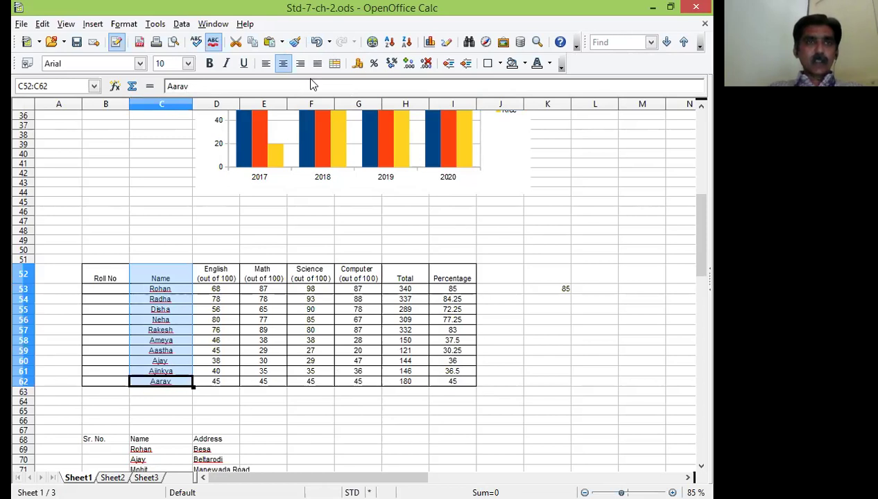
Sort the whole marks table by Name ascending, extending the selection to all columns.
{"action": "left_click", "coordinate": [183, 25]}
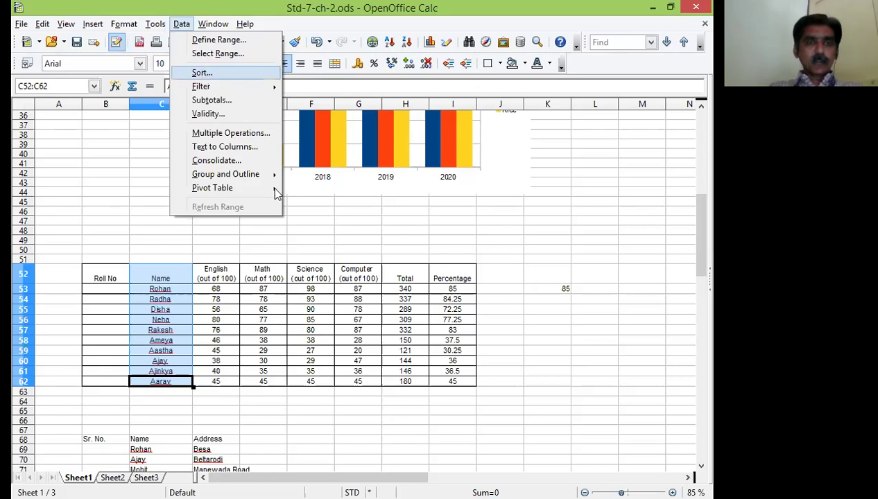
{"action": "left_click", "coordinate": [202, 74]}
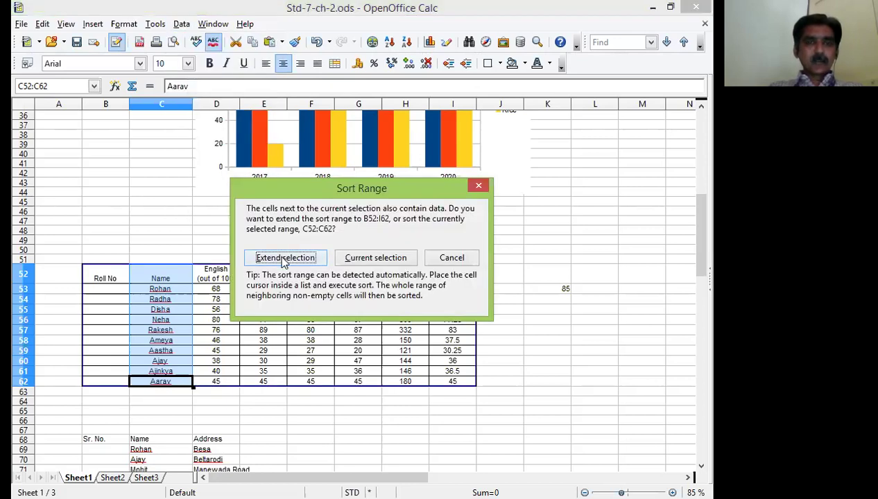
{"action": "left_click", "coordinate": [284, 259]}
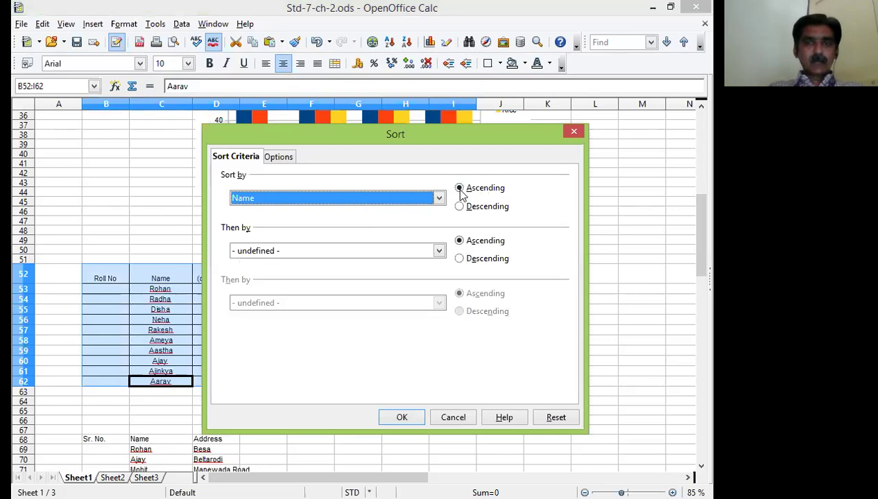
{"action": "left_click", "coordinate": [401, 418]}
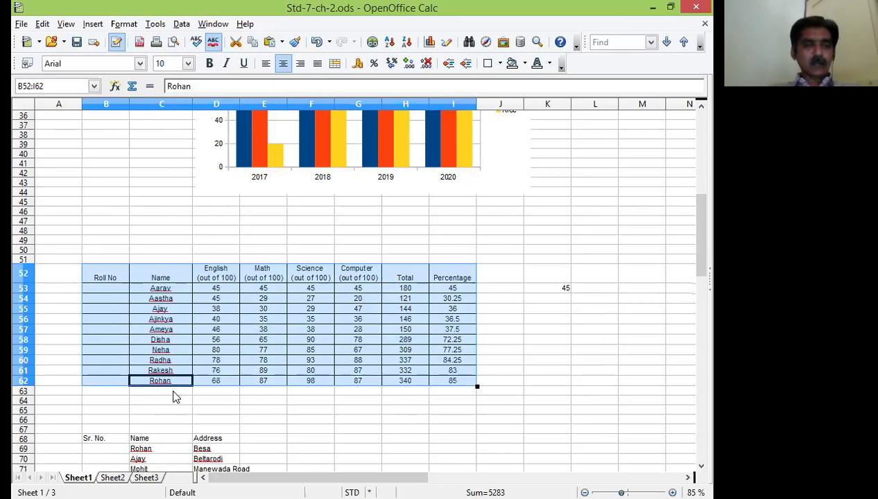
Select the Percentage column I52:I62 and save the document.
{"action": "left_click", "coordinate": [187, 289]}
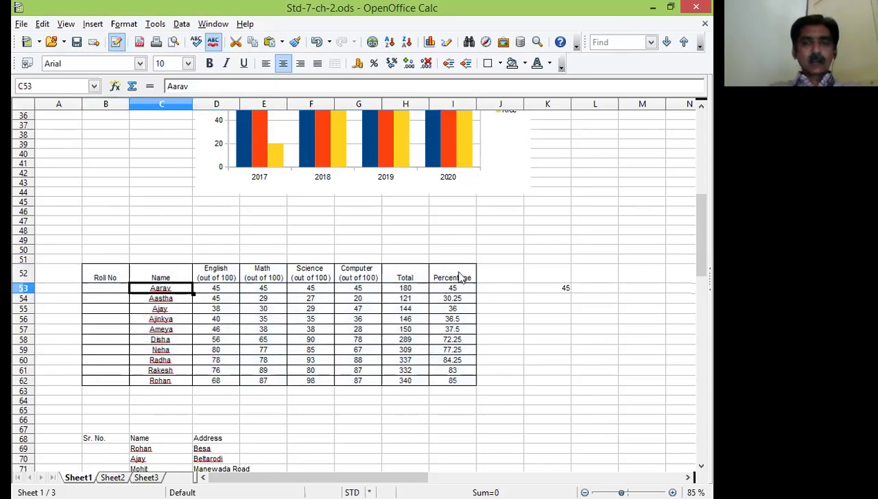
{"action": "left_click_drag", "start_coordinate": [455, 278], "coordinate": [455, 383]}
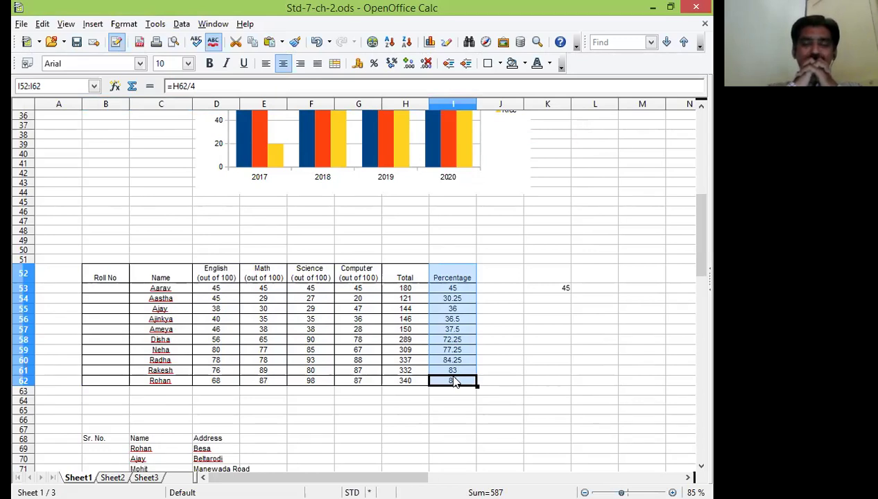
{"action": "key", "text": "ctrl+s"}
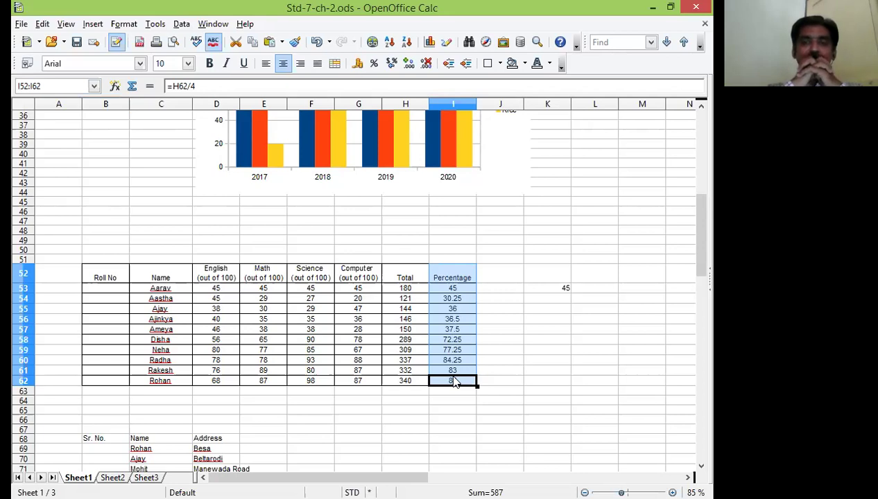
Sort the whole table by Percentage descending, extending the selection to all columns.
{"action": "left_click", "coordinate": [181, 25]}
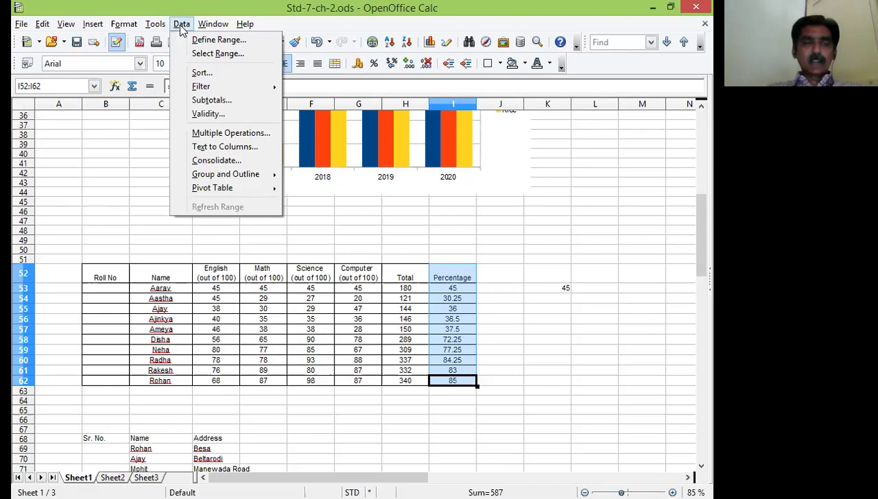
{"action": "left_click", "coordinate": [201, 75]}
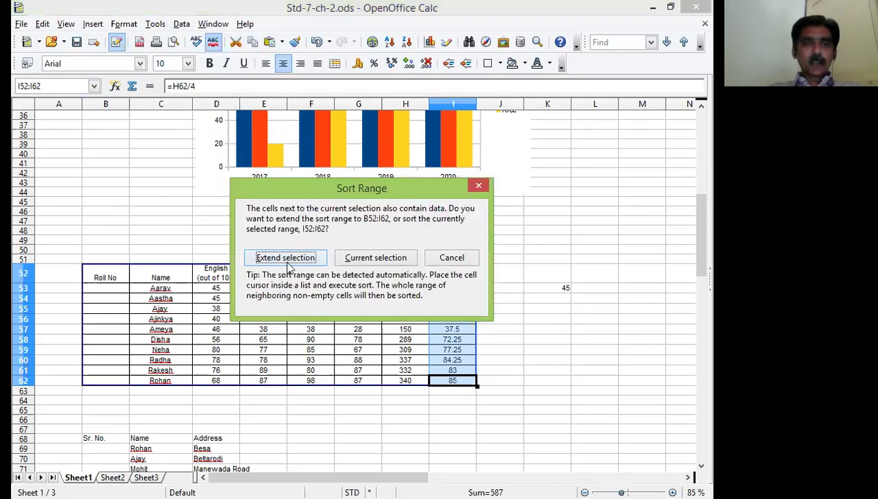
{"action": "left_click", "coordinate": [291, 258]}
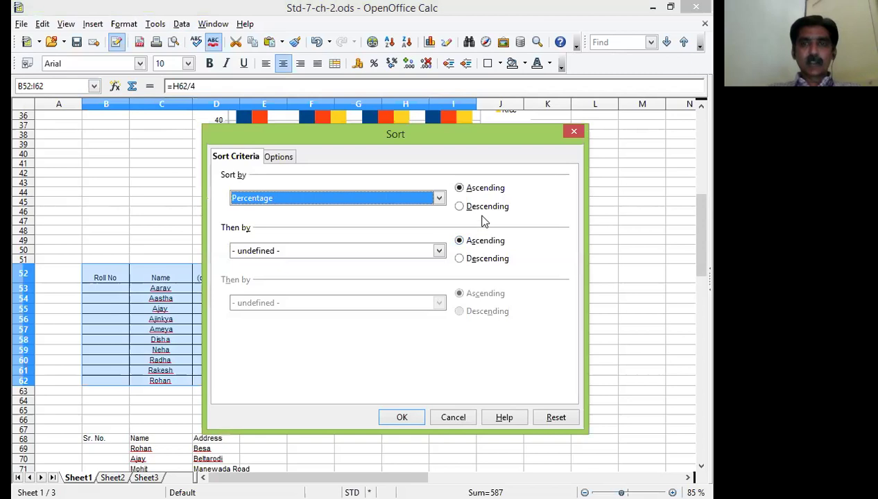
{"action": "left_click", "coordinate": [485, 207]}
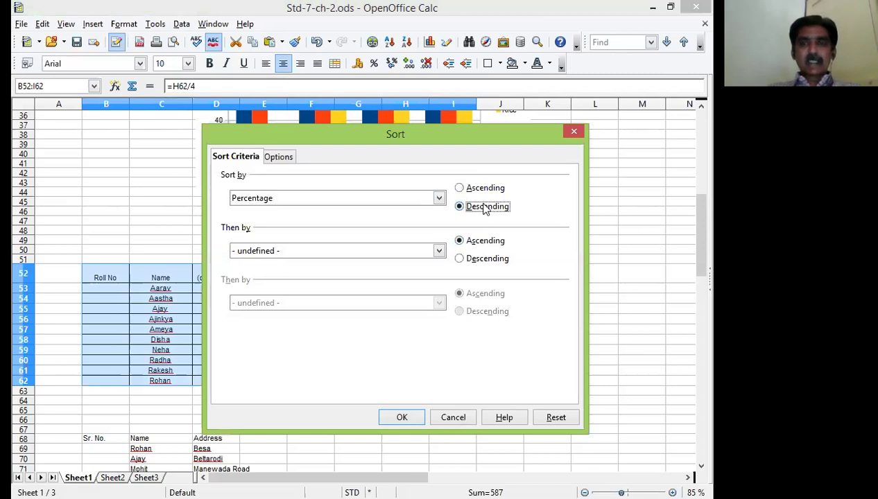
{"action": "left_click", "coordinate": [398, 418]}
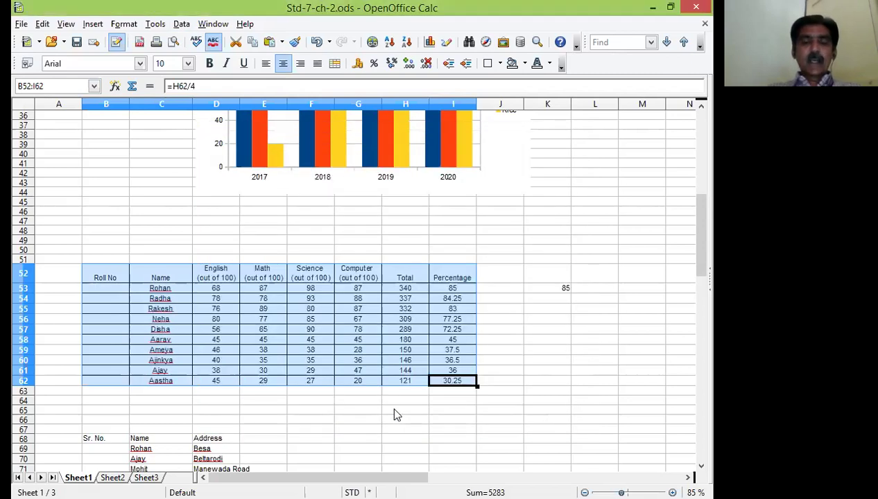
Scroll down to the Names list in C90:C113 and select its first entry.
{"action": "left_click", "coordinate": [387, 410]}
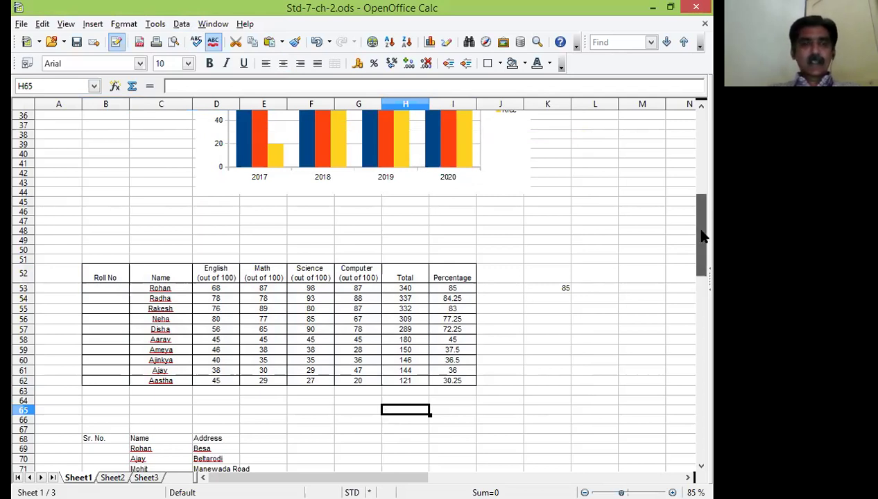
{"action": "left_click_drag", "start_coordinate": [702, 237], "coordinate": [701, 284]}
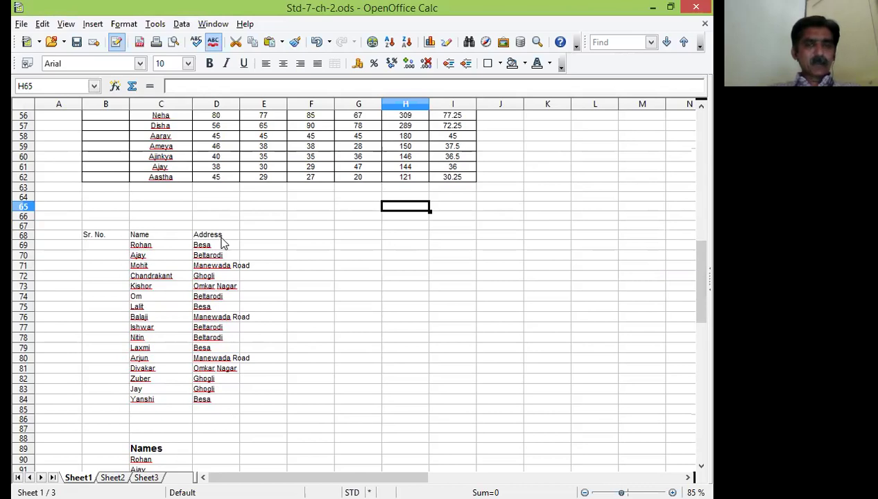
{"action": "left_click_drag", "start_coordinate": [701, 248], "coordinate": [709, 317]}
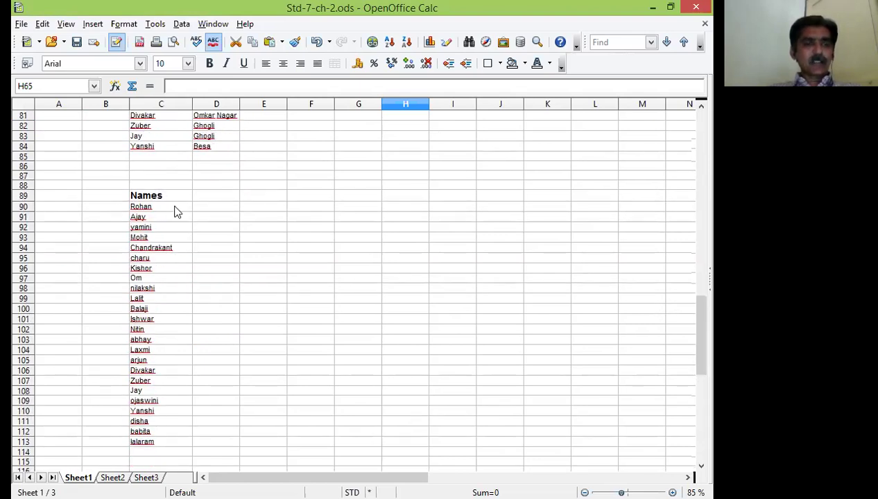
{"action": "left_click", "coordinate": [177, 212]}
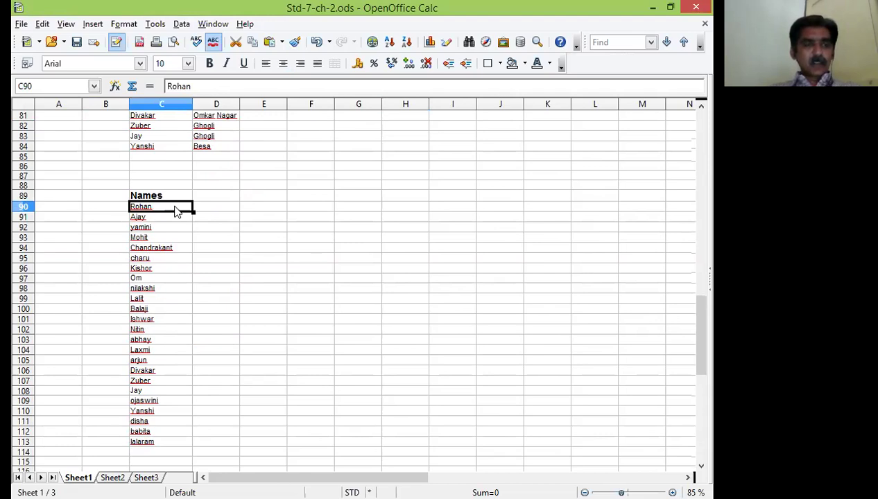
Select the Names list from its heading in C89 down to C113.
{"action": "left_click", "coordinate": [174, 270], "text": "shift"}
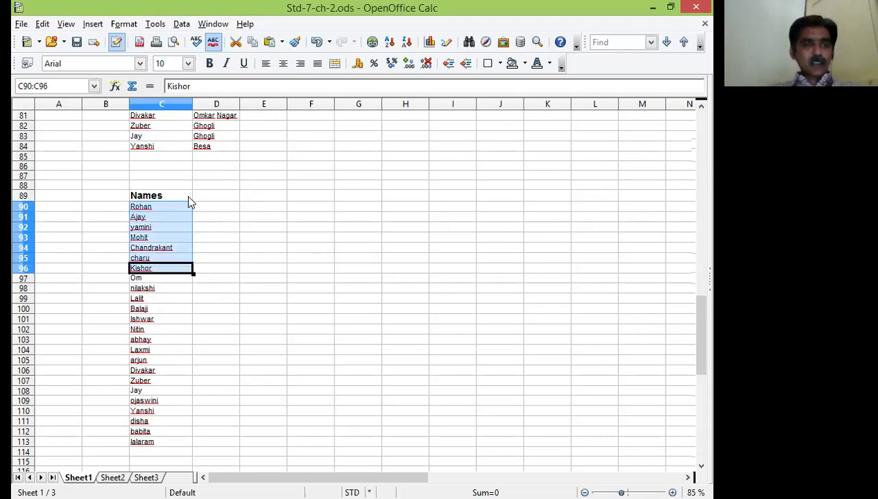
{"action": "left_click", "coordinate": [195, 197]}
{"action": "key", "text": "Left"}
{"action": "key", "text": "shift+Down"}
{"action": "key", "text": "shift+Down"}
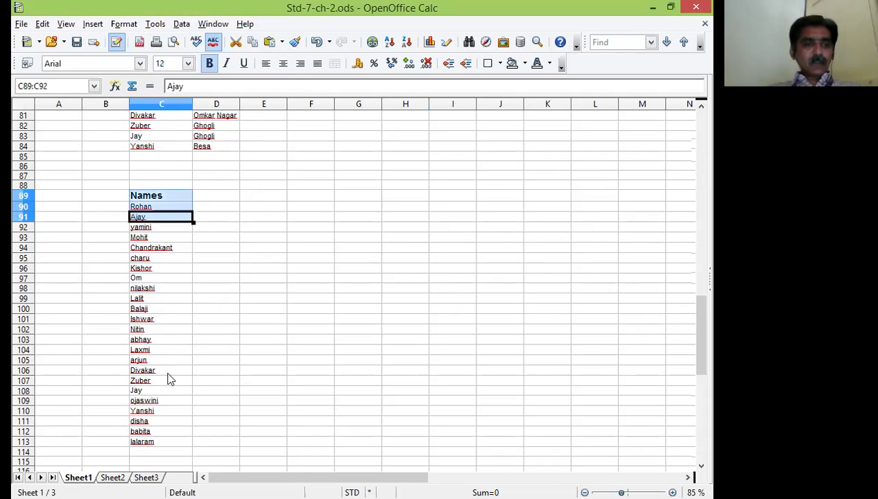
{"action": "left_click", "coordinate": [170, 423], "text": "shift"}
{"action": "left_click", "coordinate": [170, 445], "text": "shift"}
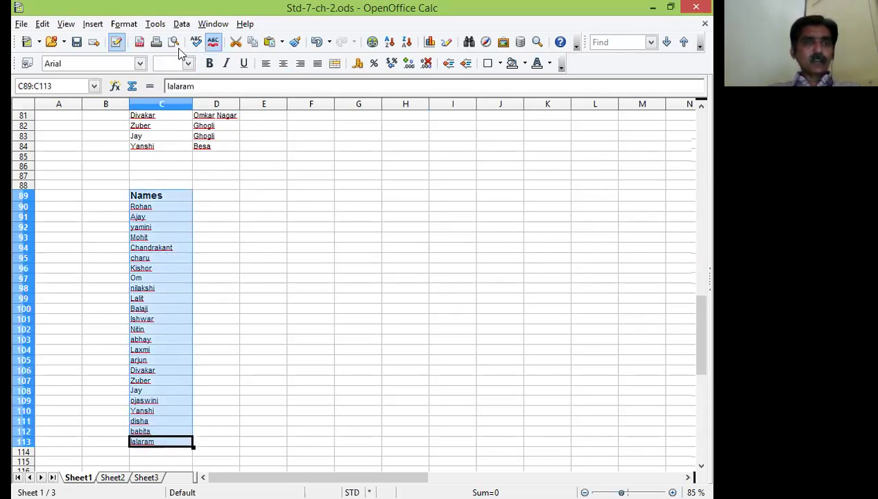
Sort the list case-sensitively, copying the sorted results to D89.
{"action": "key", "text": "alt+d"}
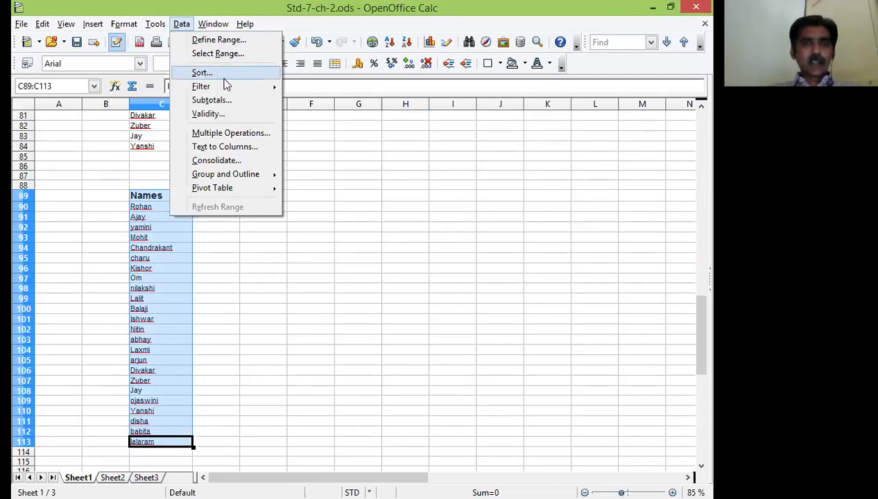
{"action": "key", "text": "Return"}
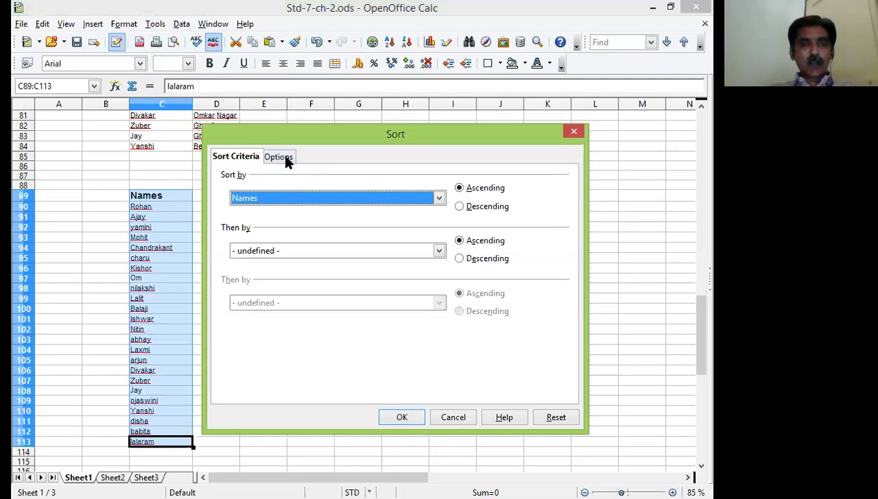
{"action": "left_click", "coordinate": [288, 160]}
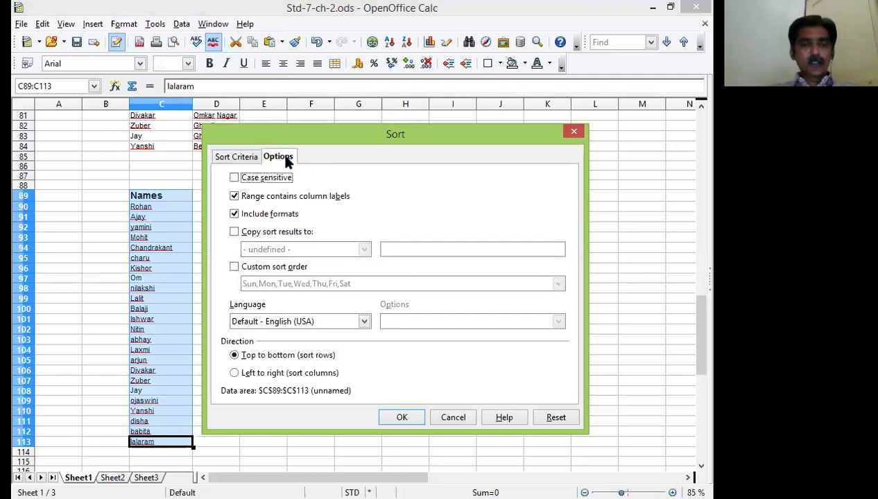
{"action": "left_click", "coordinate": [235, 178]}
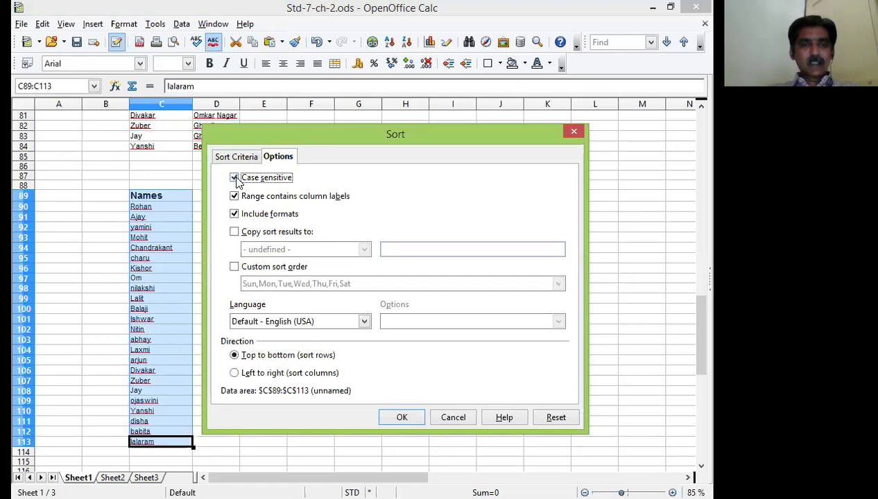
{"action": "left_click", "coordinate": [235, 233]}
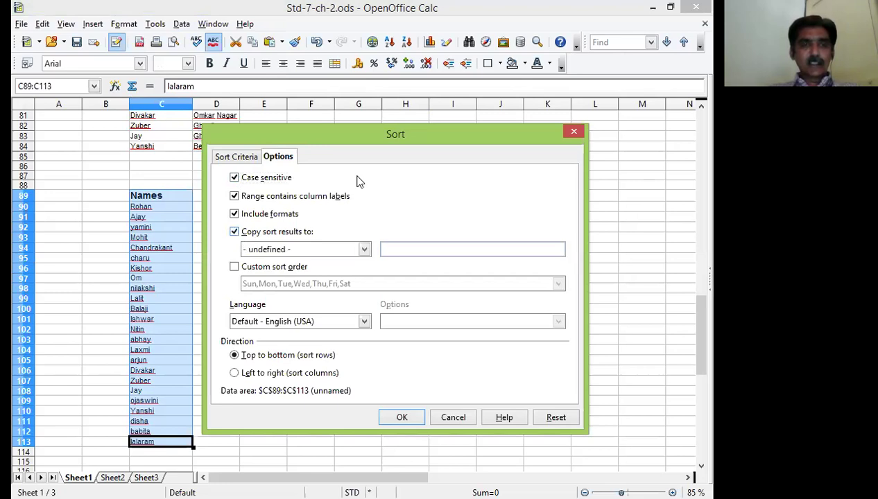
{"action": "left_click", "coordinate": [403, 254]}
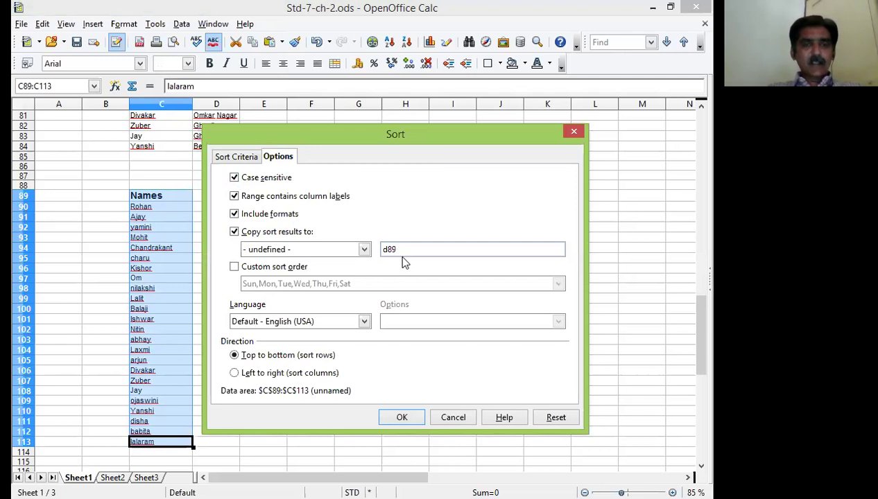
{"action": "left_click", "coordinate": [408, 420]}
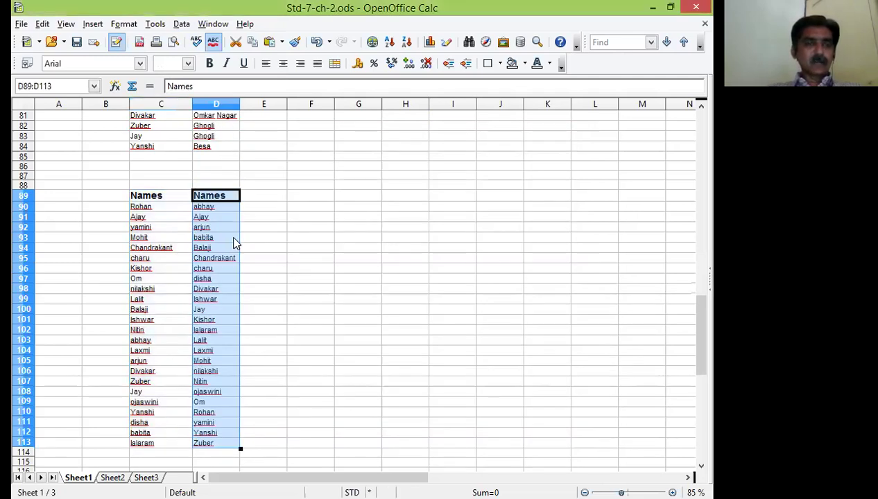
{"action": "left_click", "coordinate": [233, 243]}
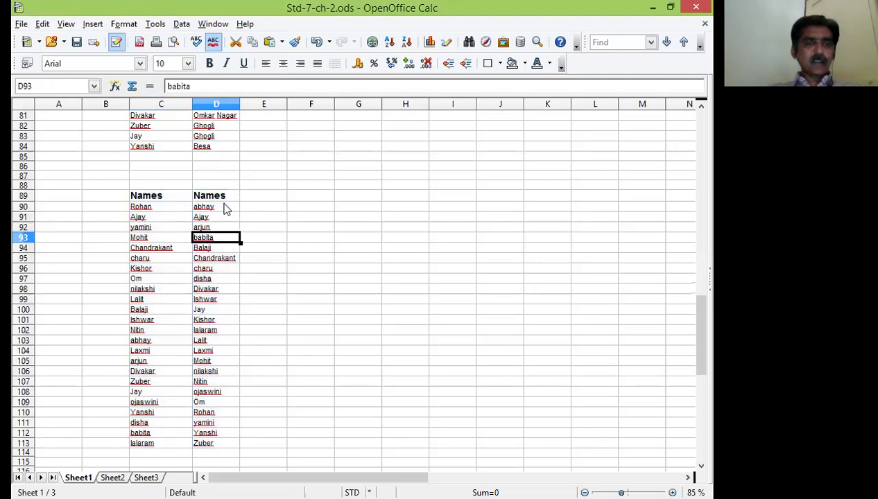
Scroll up to the Sr. No., Name and Address table and click a cell inside it.
{"action": "left_click", "coordinate": [222, 206]}
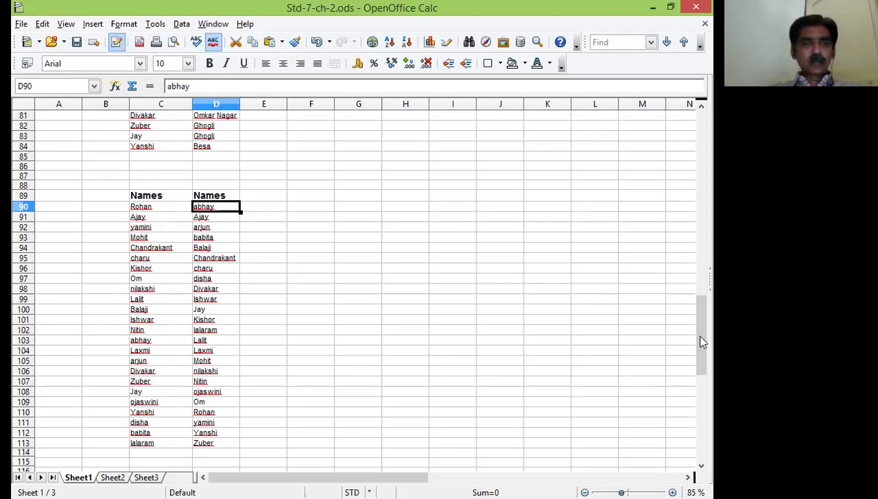
{"action": "left_click_drag", "start_coordinate": [702, 315], "coordinate": [701, 291]}
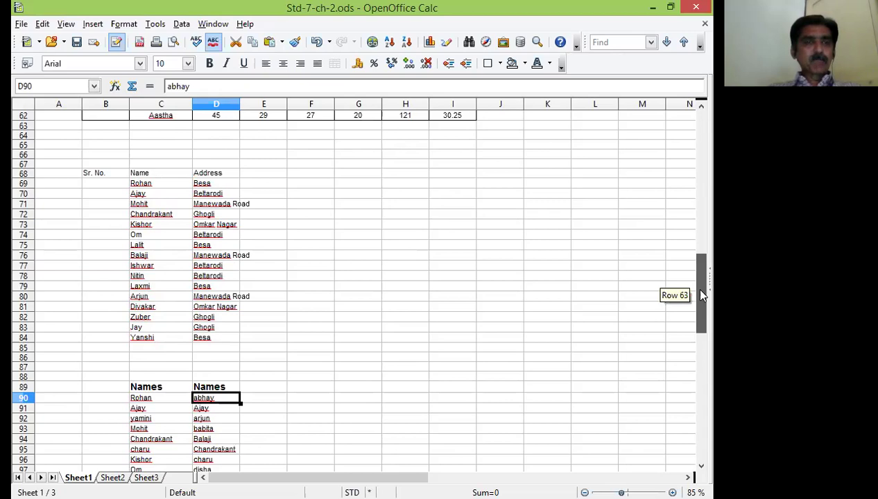
{"action": "left_click", "coordinate": [216, 204]}
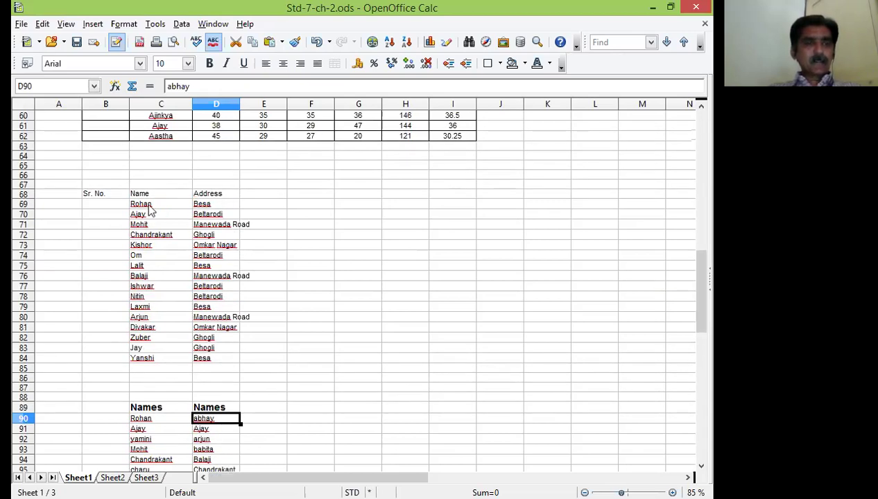
Centre the text in table B68:D84 and widen the Address column so addresses fit.
{"action": "left_click_drag", "start_coordinate": [105, 197], "coordinate": [236, 362]}
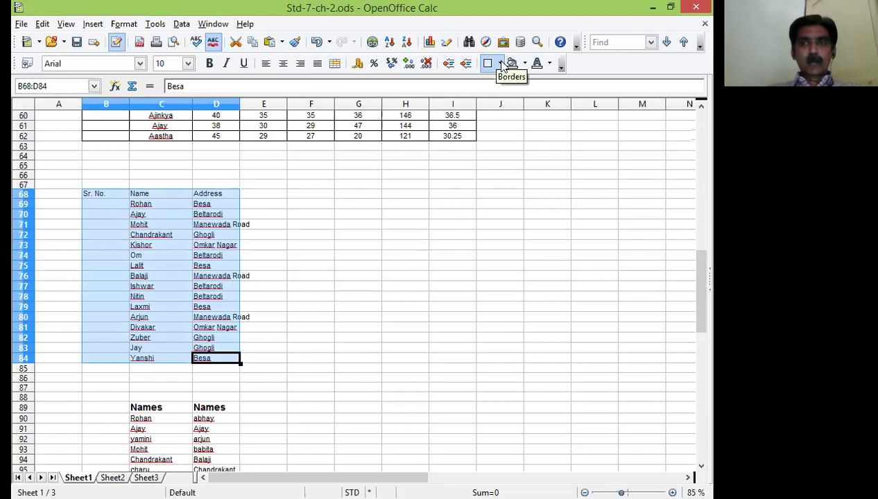
{"action": "left_click", "coordinate": [284, 65]}
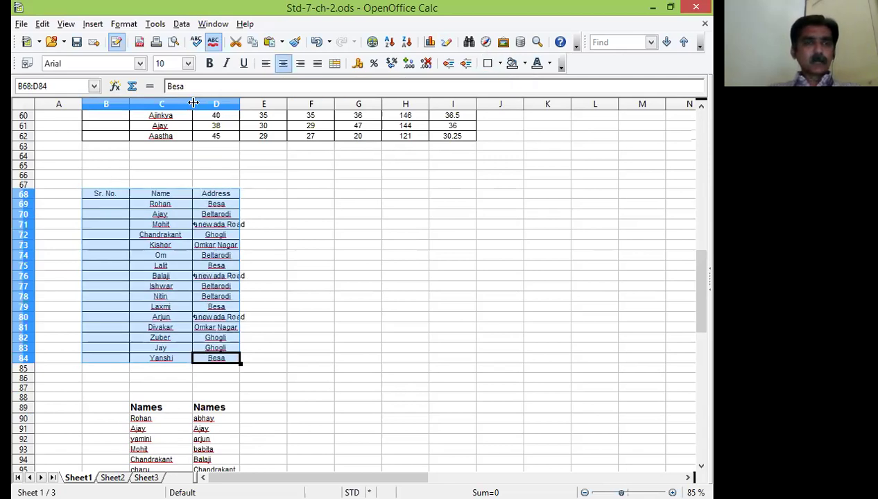
{"action": "left_click_drag", "start_coordinate": [192, 104], "coordinate": [275, 104]}
{"action": "left_click", "coordinate": [333, 211]}
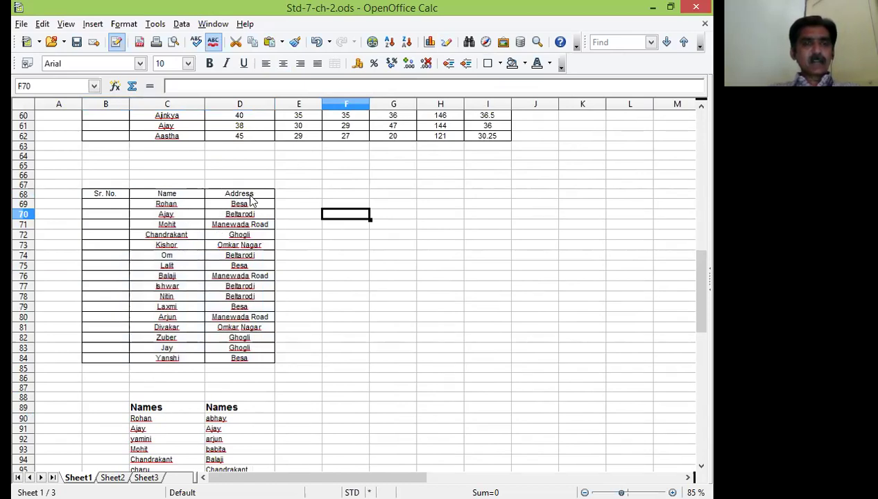
{"action": "left_click", "coordinate": [248, 196]}
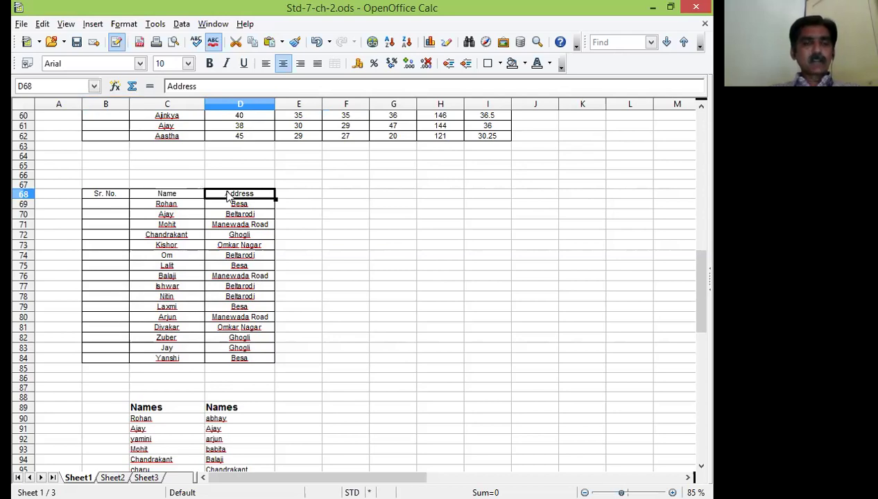
Turn on AutoFilter for the Sr. No., Name and Address table headers.
{"action": "left_click", "coordinate": [179, 24]}
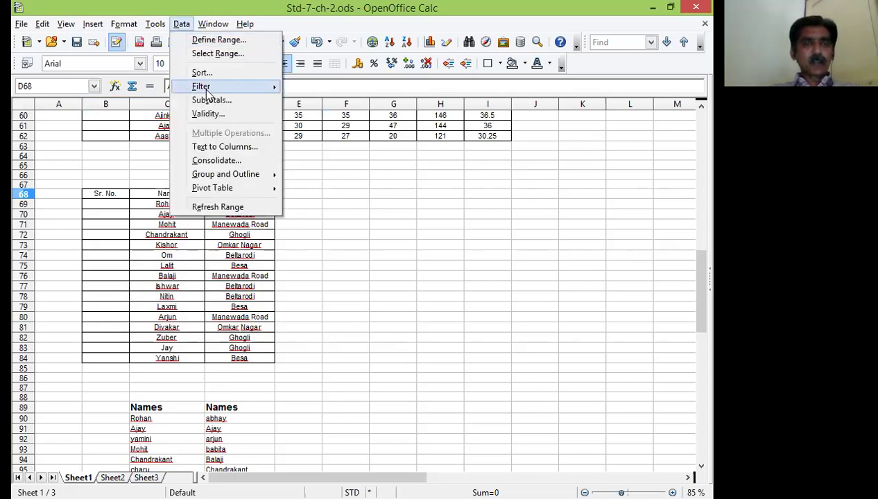
{"action": "mouse_move", "coordinate": [276, 86]}
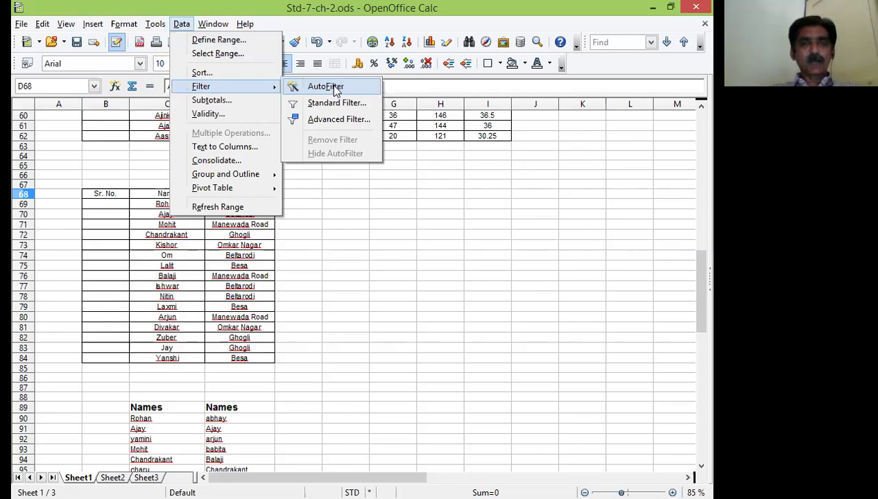
{"action": "left_click", "coordinate": [340, 89]}
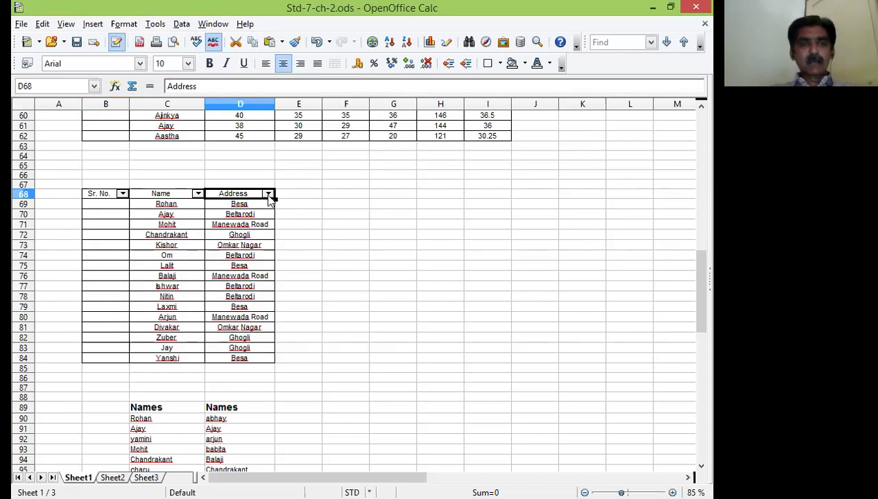
Filter the Address column by Besa, then Ghogli, then show all rows again.
{"action": "left_click", "coordinate": [269, 195]}
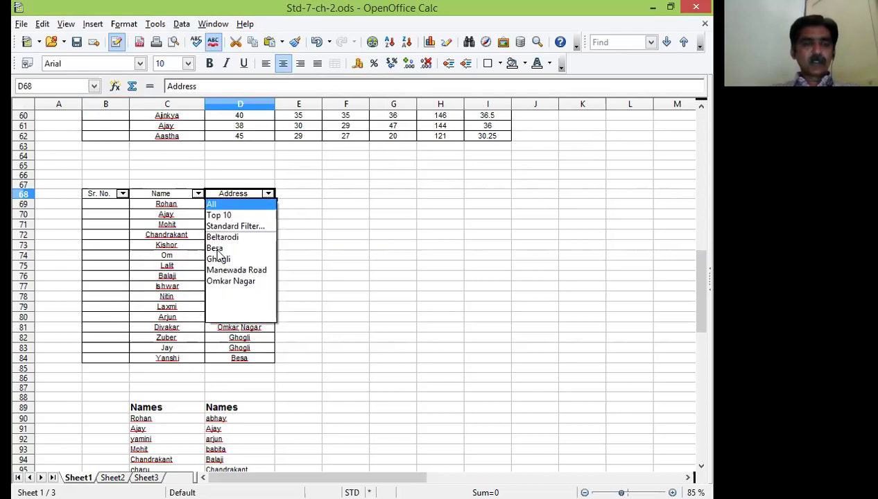
{"action": "left_click", "coordinate": [216, 250]}
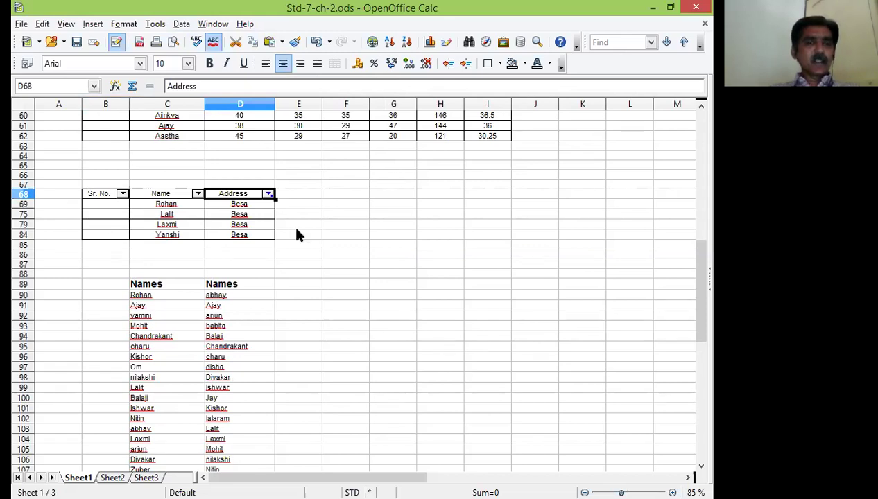
{"action": "left_click", "coordinate": [270, 195]}
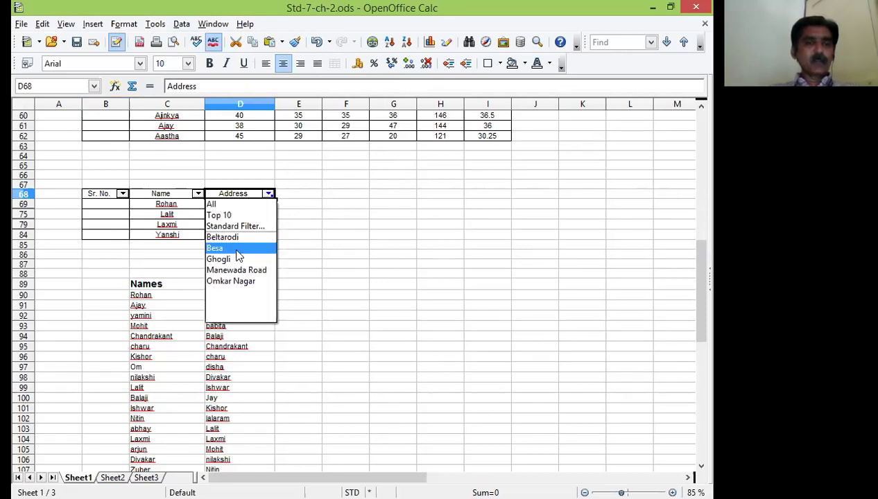
{"action": "left_click", "coordinate": [233, 260]}
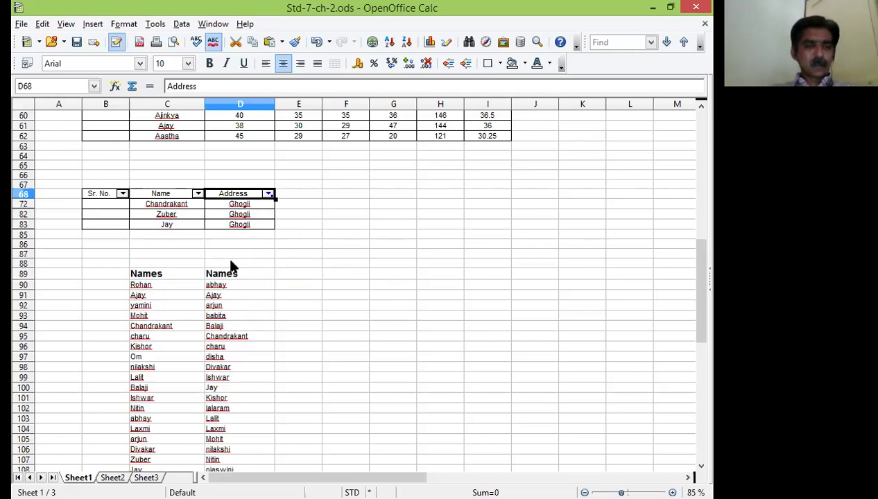
{"action": "left_click", "coordinate": [269, 194]}
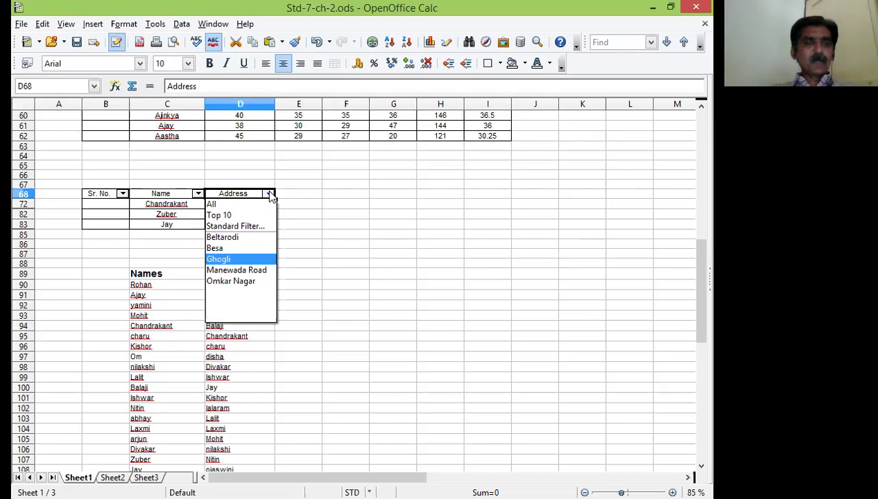
{"action": "left_click", "coordinate": [212, 206]}
{"action": "left_click", "coordinate": [339, 252]}
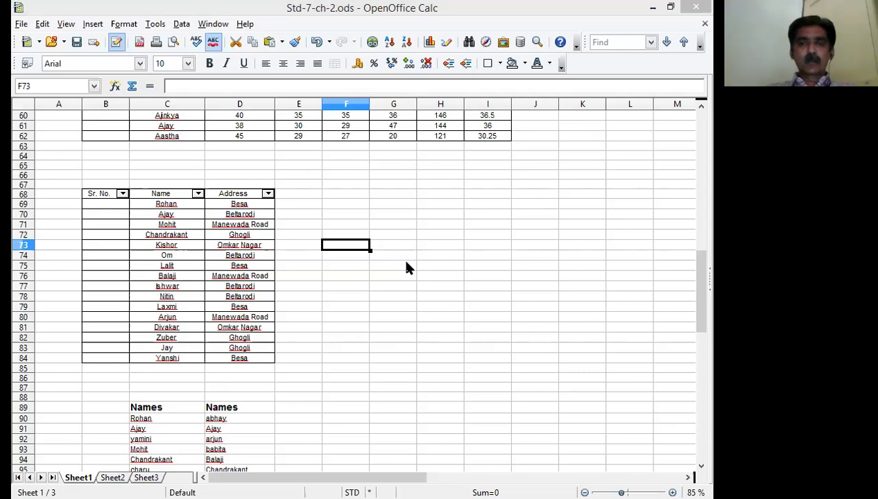
Copy the '24 48 60' line from the Word LCM and GCD notes, then return to Calc.
{"action": "key", "text": "alt+Tab"}
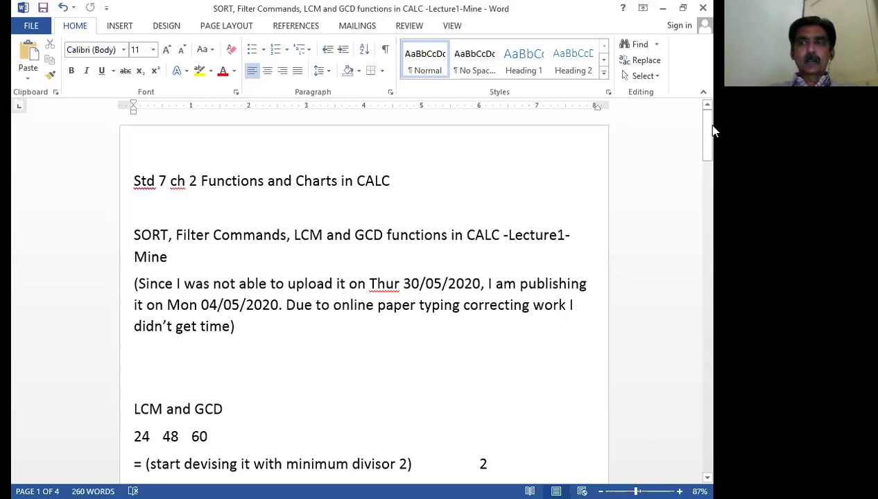
{"action": "left_click_drag", "start_coordinate": [709, 129], "coordinate": [710, 168]}
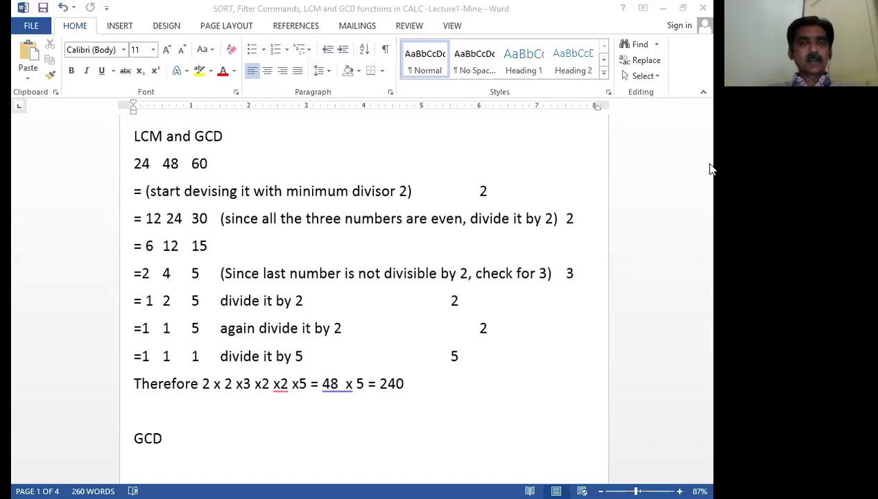
{"action": "left_click", "coordinate": [276, 167]}
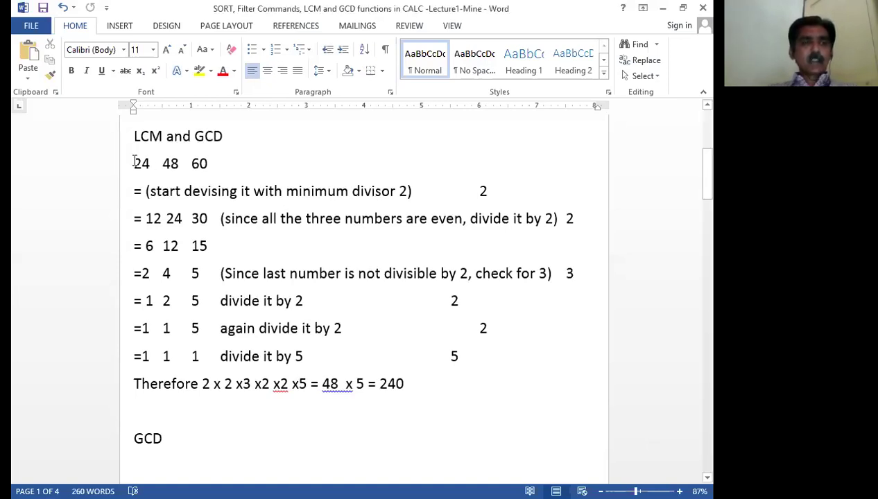
{"action": "left_click_drag", "start_coordinate": [188, 164], "coordinate": [134, 163]}
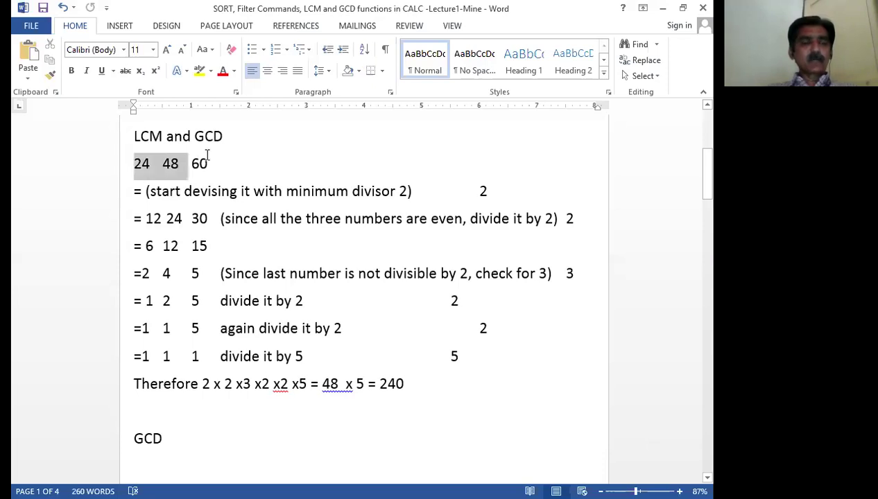
{"action": "left_click_drag", "start_coordinate": [207, 156], "coordinate": [208, 157]}
{"action": "key", "text": "ctrl+c"}
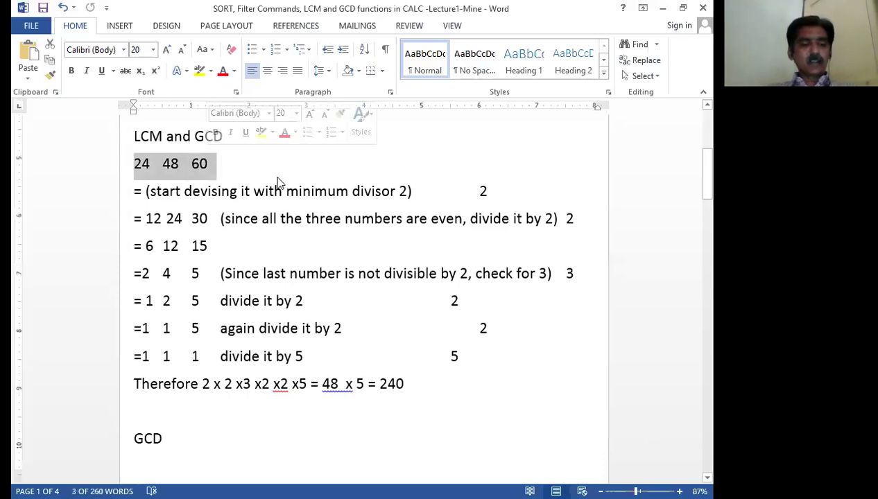
{"action": "left_click", "coordinate": [193, 192]}
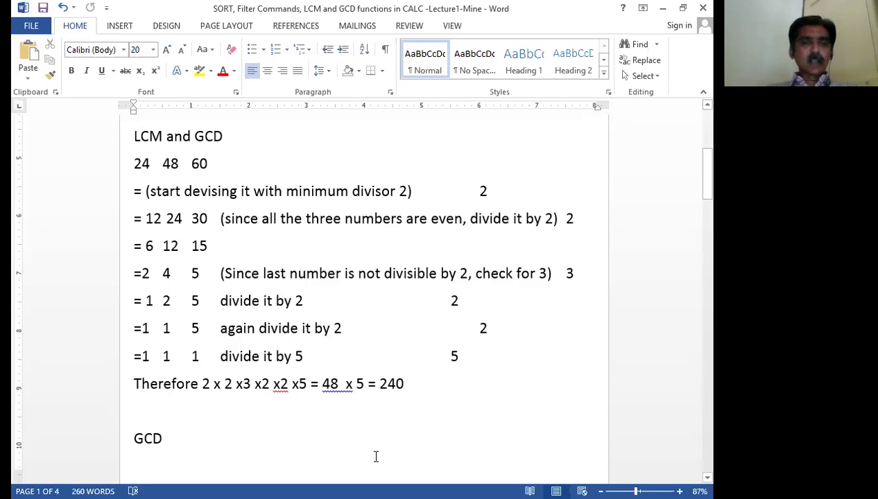
{"action": "key", "text": "alt+Tab"}
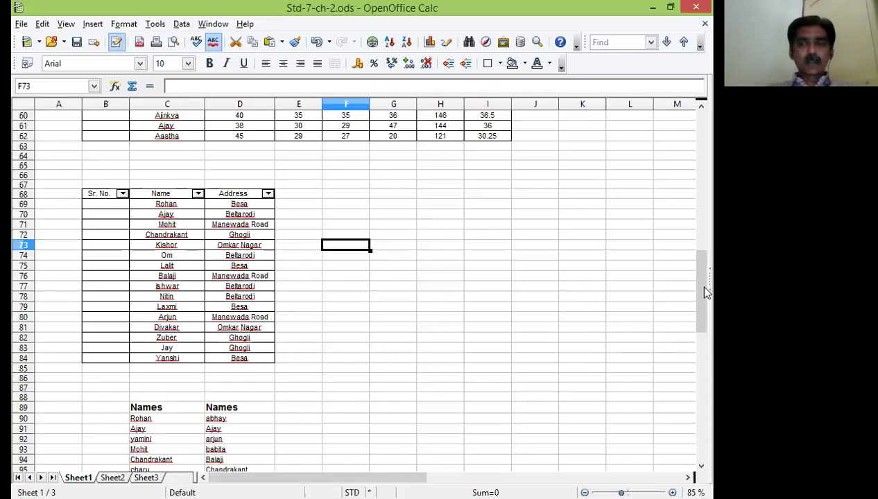
Paste the copied numbers into G83 and trim them to leave just 24.
{"action": "left_click_drag", "start_coordinate": [707, 297], "coordinate": [707, 316]}
{"action": "left_click", "coordinate": [402, 269]}
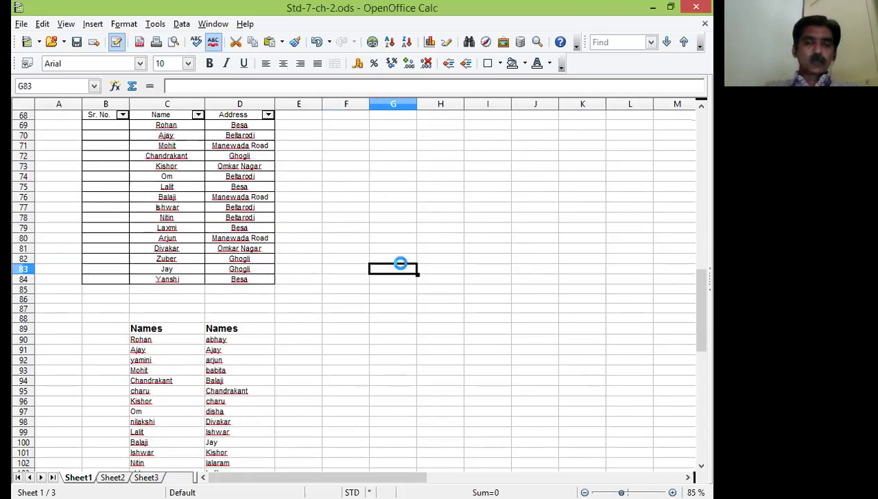
{"action": "key", "text": "ctrl+v"}
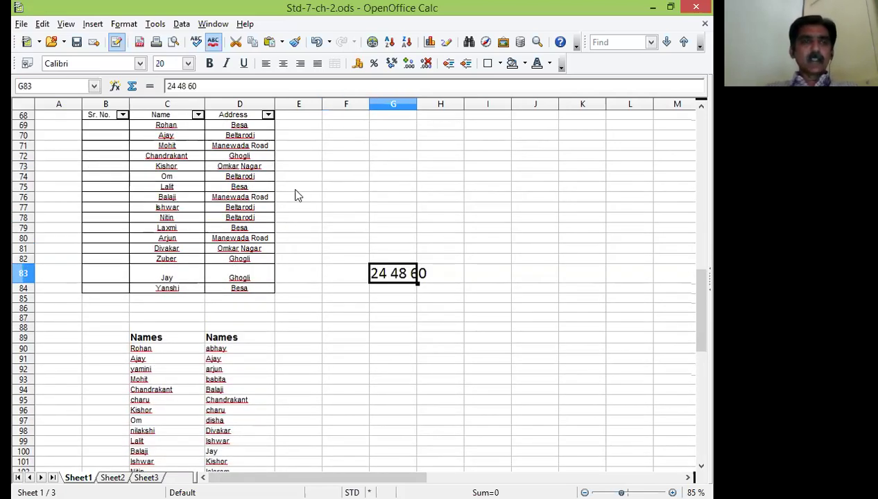
{"action": "left_click", "coordinate": [176, 85]}
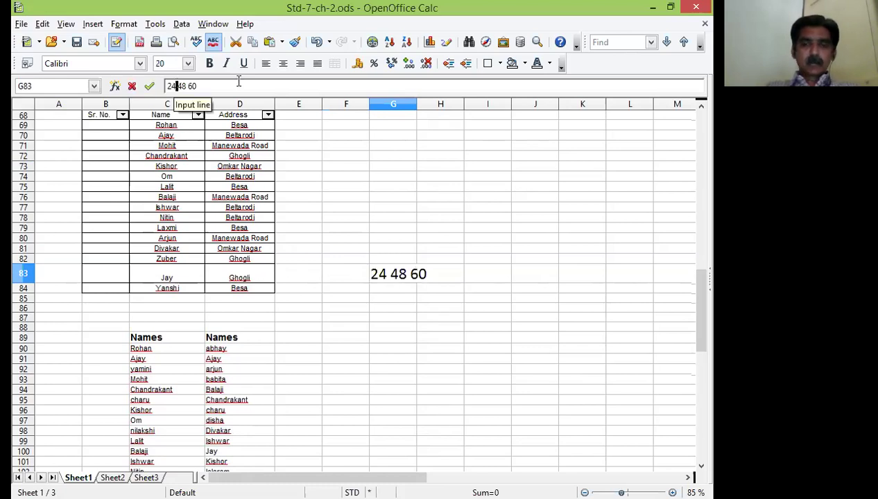
{"action": "key", "text": "shift+End"}
{"action": "key", "text": "Delete"}
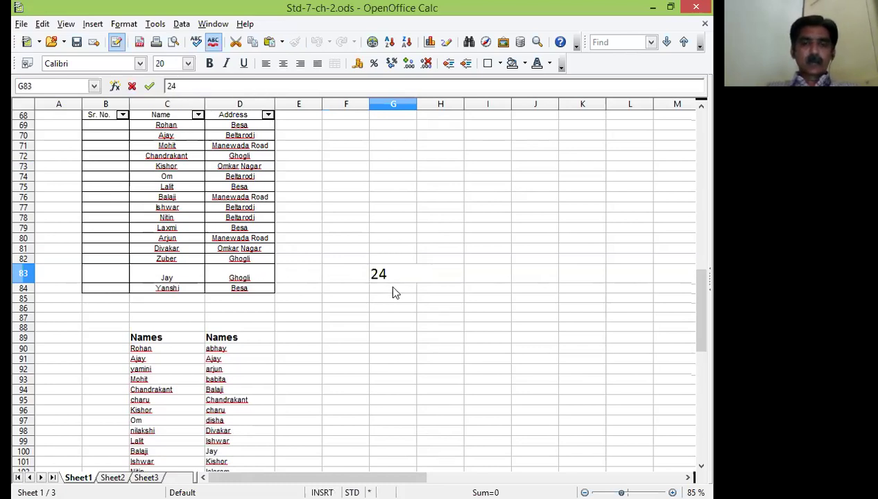
{"action": "left_click", "coordinate": [393, 292]}
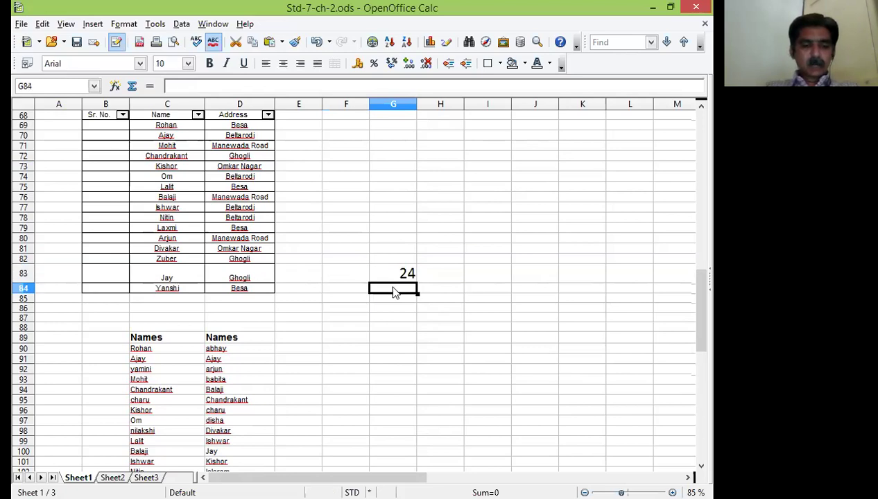
Enter 48 in G84 and 60 in G85, then select G83:G85.
{"action": "type", "text": "48"}
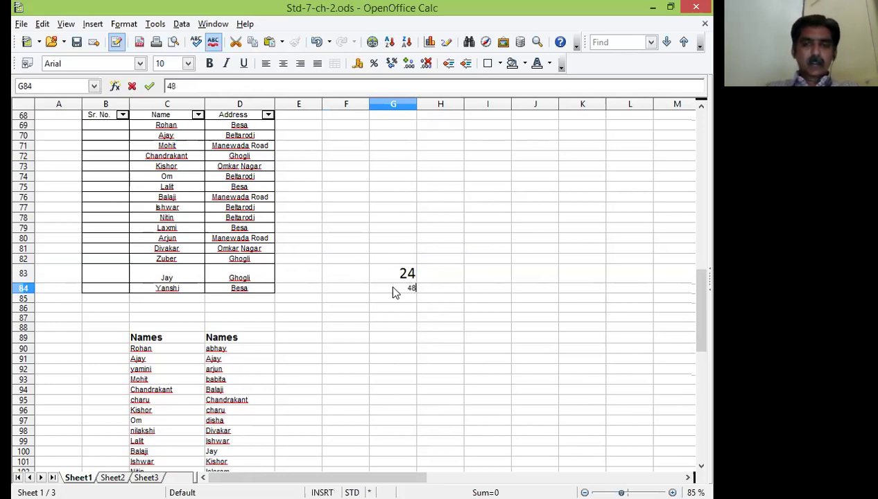
{"action": "key", "text": "Return"}
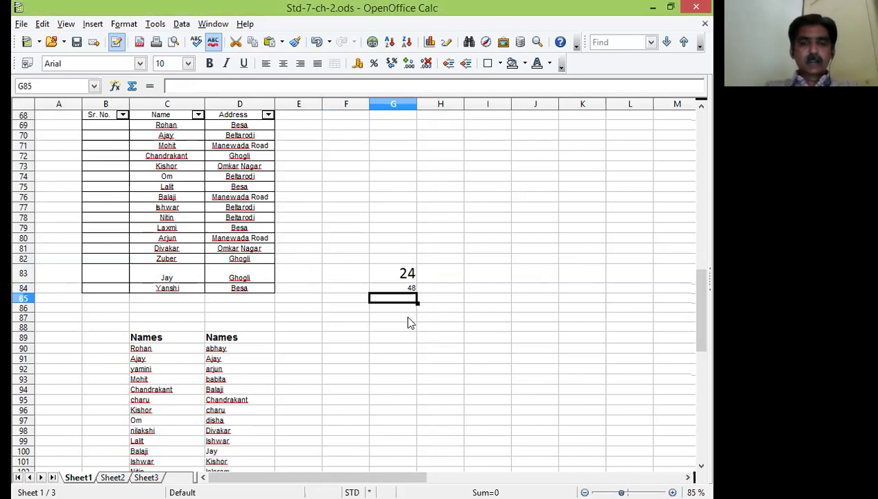
{"action": "type", "text": "60"}
{"action": "key", "text": "Return"}
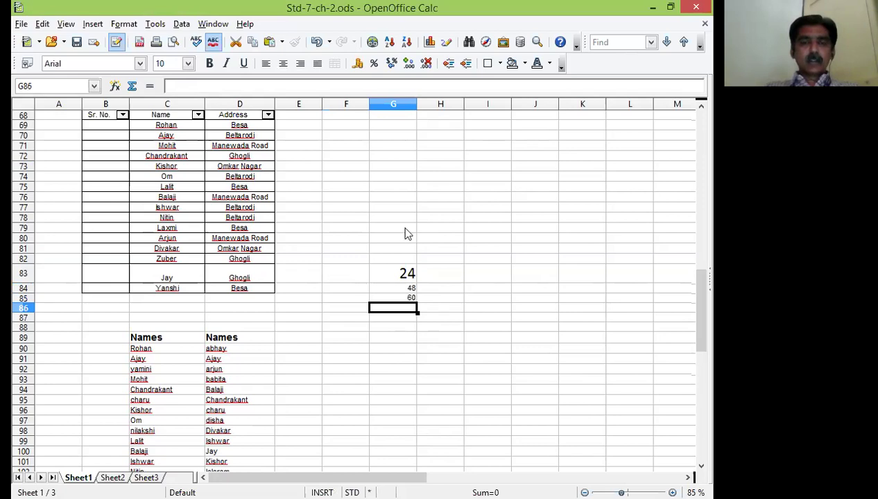
{"action": "left_click", "coordinate": [399, 272]}
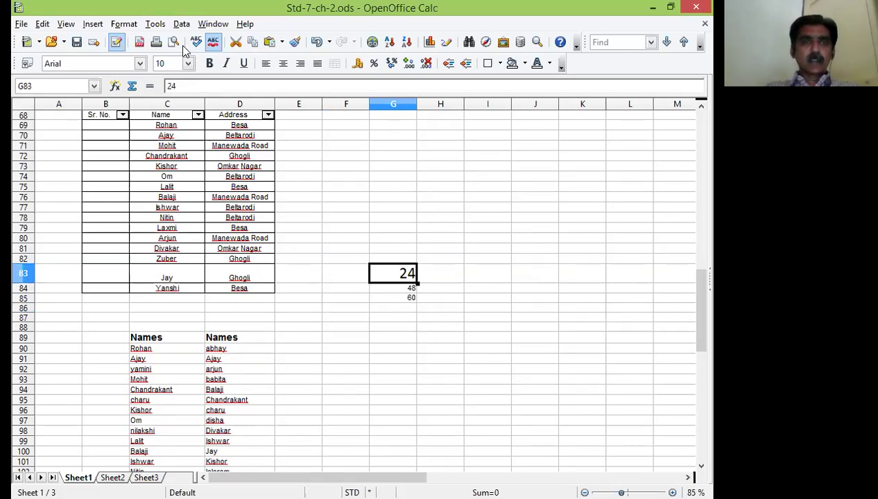
{"action": "key", "text": "shift+Down"}
{"action": "key", "text": "shift+Down"}
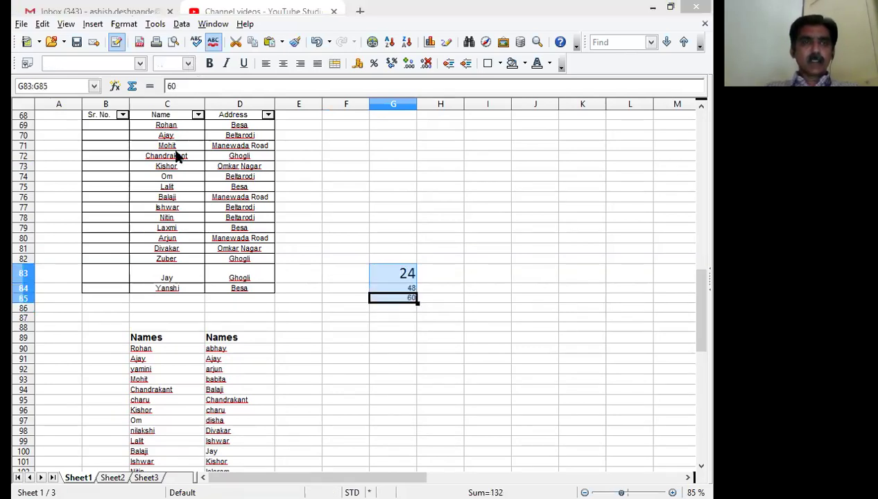
{"action": "left_click", "coordinate": [188, 63]}
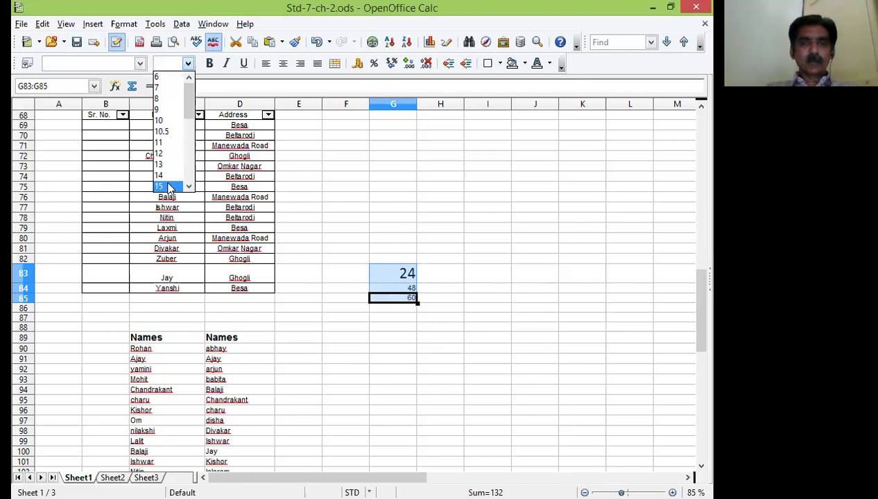
Set font size 15 on the numbers in G83:G85 and on G86.
{"action": "left_click", "coordinate": [170, 187]}
{"action": "key", "text": "Up"}
{"action": "key", "text": "Right"}
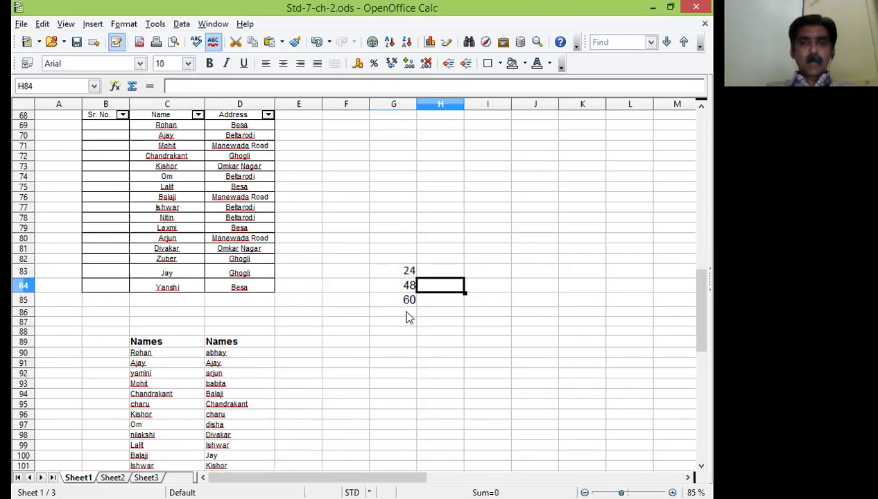
{"action": "left_click", "coordinate": [407, 316]}
{"action": "left_click", "coordinate": [188, 63]}
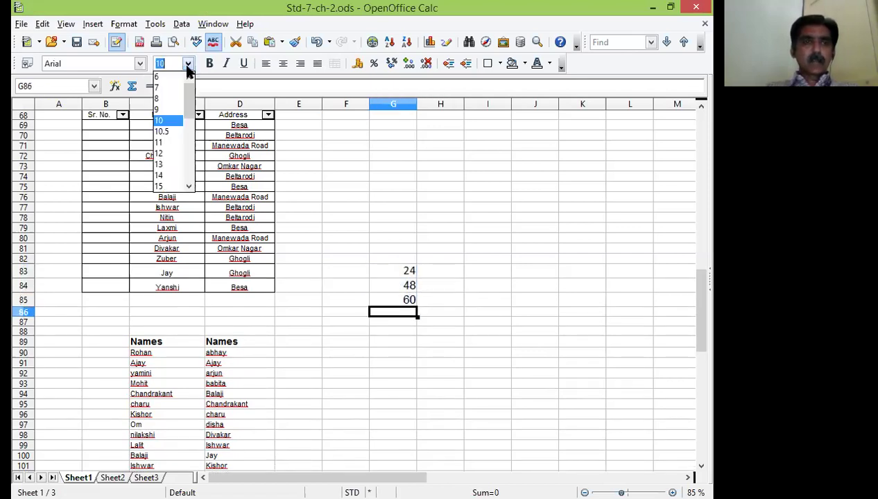
{"action": "left_click", "coordinate": [164, 189]}
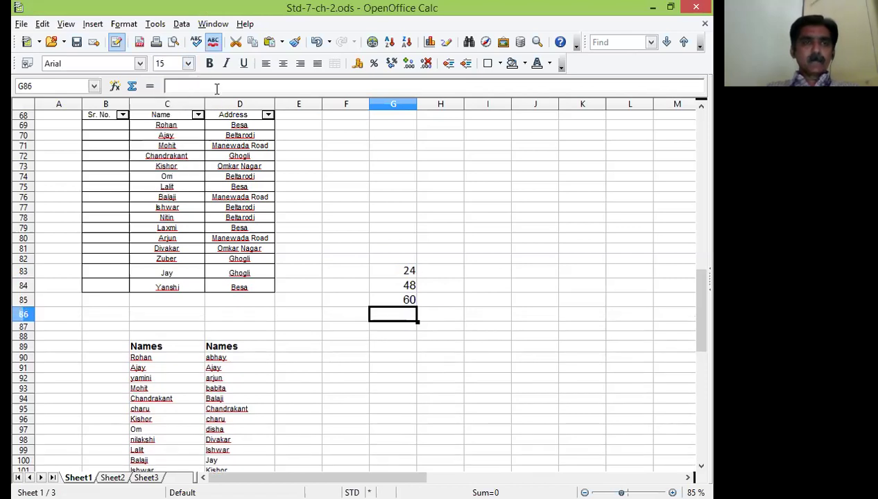
Enter =LCM(G83:G85) in G86, giving 240.
{"action": "left_click", "coordinate": [216, 87]}
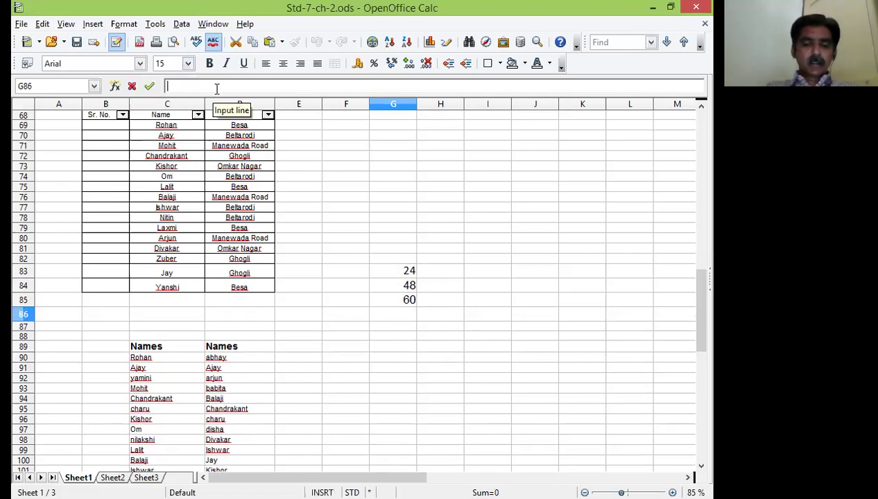
{"action": "type", "text": "=L"}
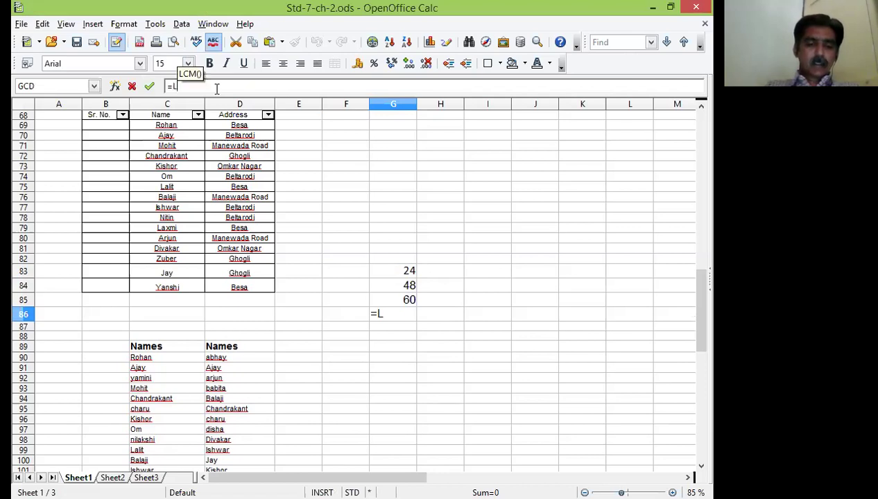
{"action": "type", "text": "CM("}
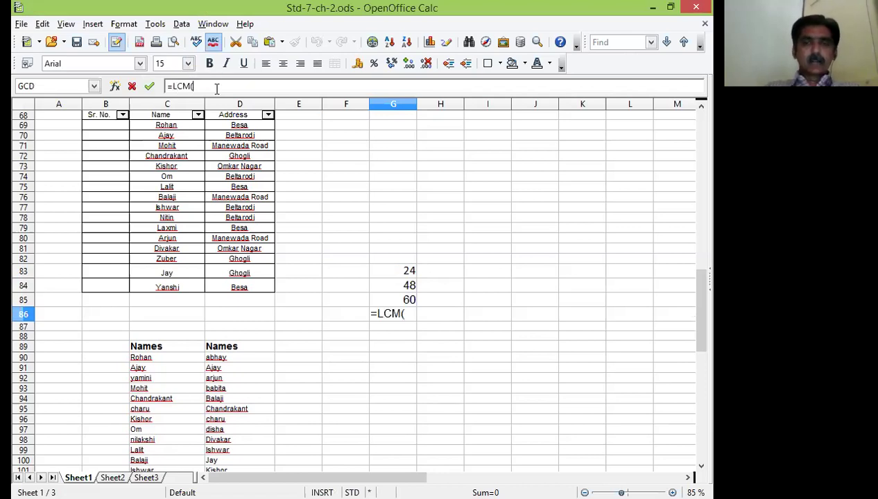
{"action": "left_click", "coordinate": [407, 272]}
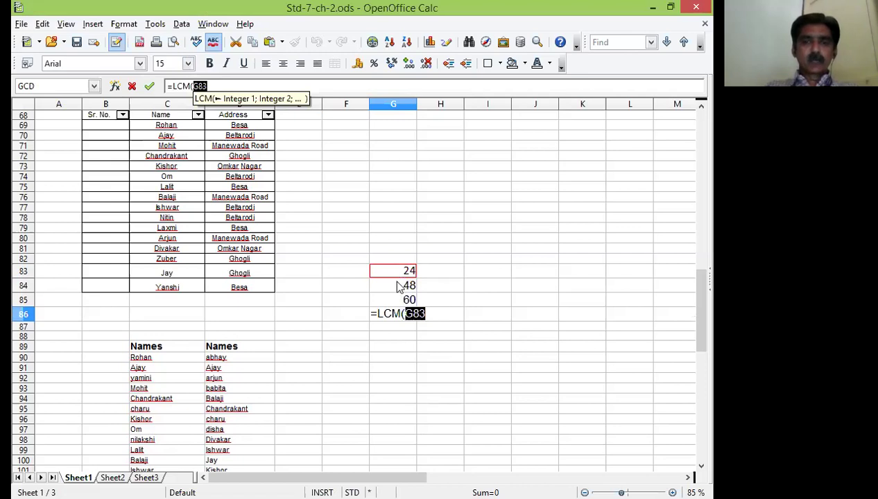
{"action": "left_click_drag", "start_coordinate": [401, 272], "coordinate": [398, 303]}
{"action": "key", "text": "Return"}
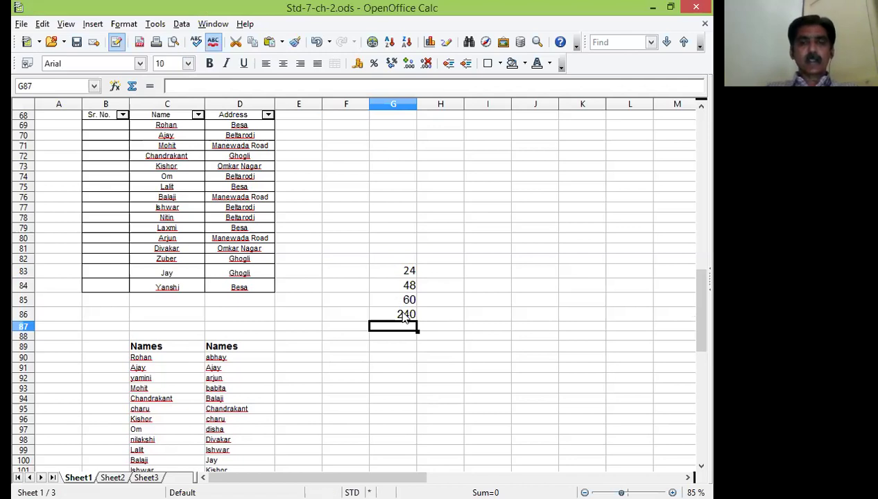
{"action": "left_click", "coordinate": [406, 315]}
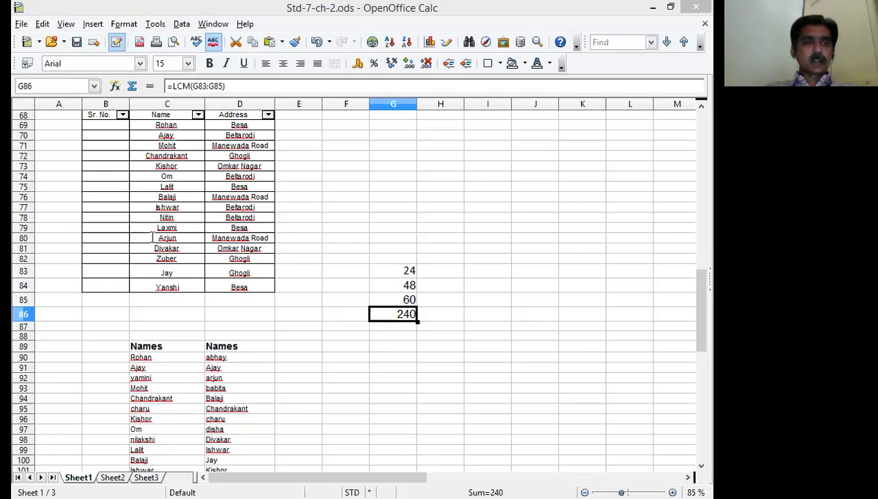
{"action": "key", "text": "alt+Tab"}
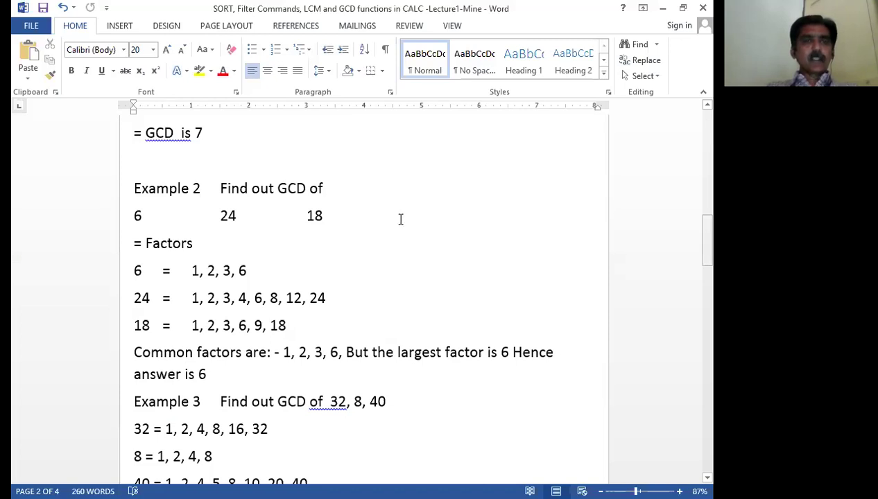
Scroll the Word notes down to the GCD example for 6, 24 and 18.
{"action": "scroll", "coordinate": [400, 220], "scroll_direction": "down", "scroll_amount": 2}
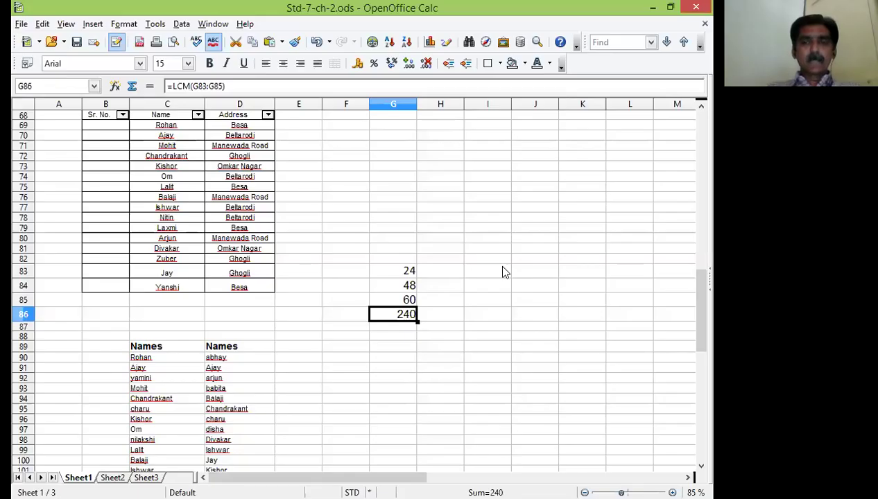
Enter 6, 24 and 18 in cells I83, I84 and I85.
{"action": "left_click", "coordinate": [501, 272]}
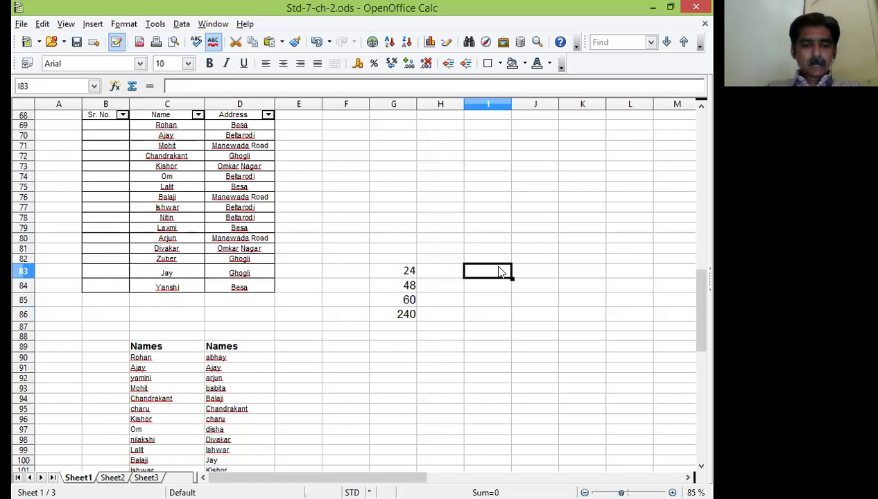
{"action": "type", "text": "6"}
{"action": "key", "text": "Return"}
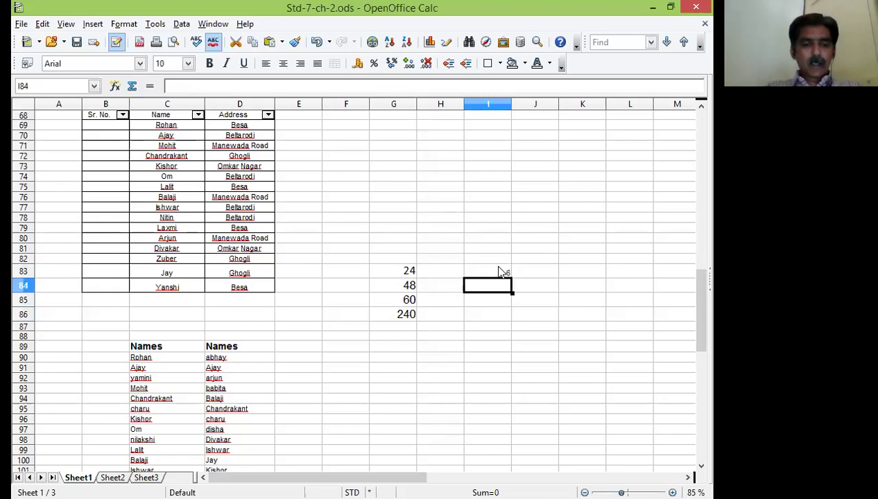
{"action": "type", "text": "24"}
{"action": "key", "text": "Return"}
{"action": "type", "text": "18"}
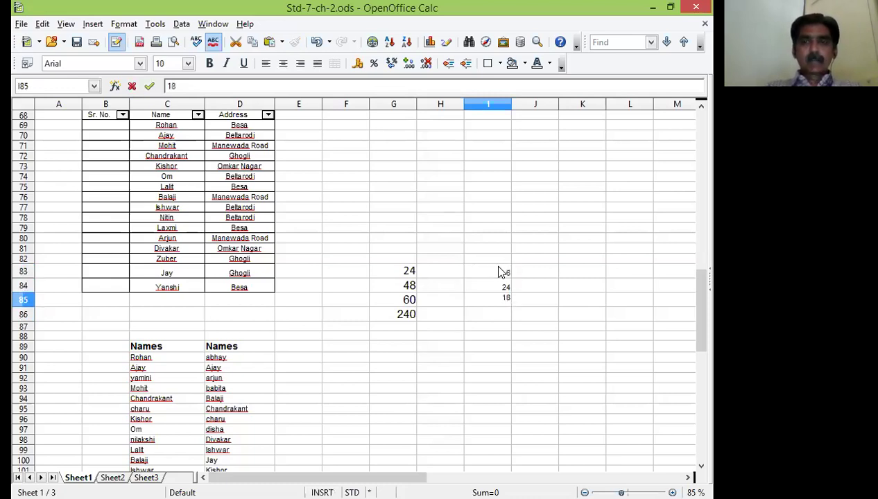
{"action": "left_click", "coordinate": [498, 270]}
Set I83:I85 to font size 24 and I86 to font size 18.
{"action": "left_click", "coordinate": [500, 305], "text": "shift"}
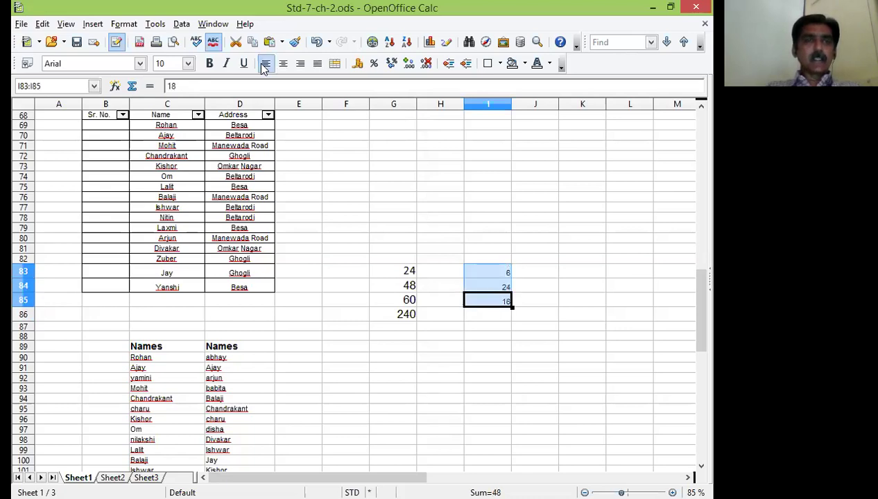
{"action": "left_click", "coordinate": [187, 63]}
{"action": "left_click", "coordinate": [189, 133]}
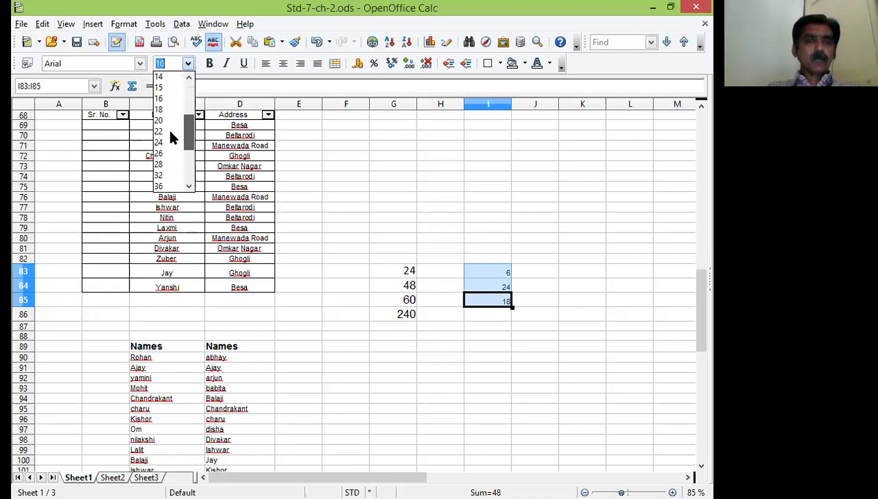
{"action": "scroll", "coordinate": [172, 138], "scroll_direction": "down", "scroll_amount": 1}
{"action": "left_click", "coordinate": [172, 133]}
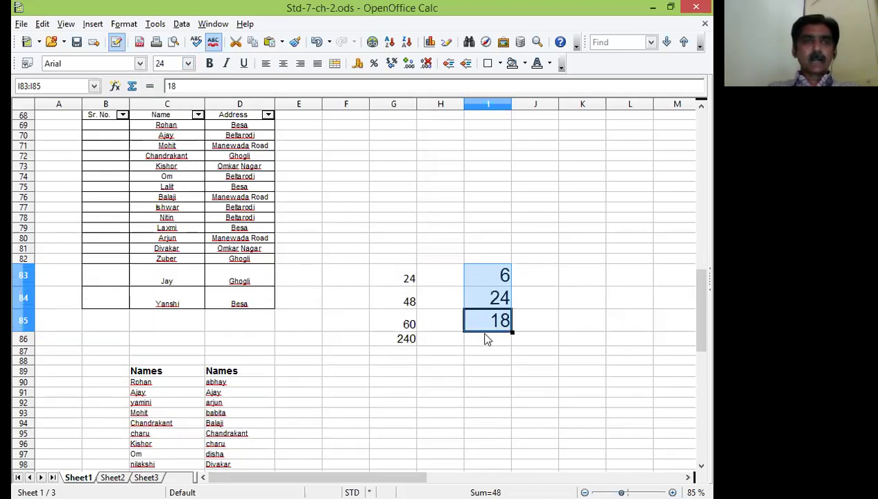
{"action": "left_click", "coordinate": [486, 338]}
{"action": "left_click", "coordinate": [187, 64]}
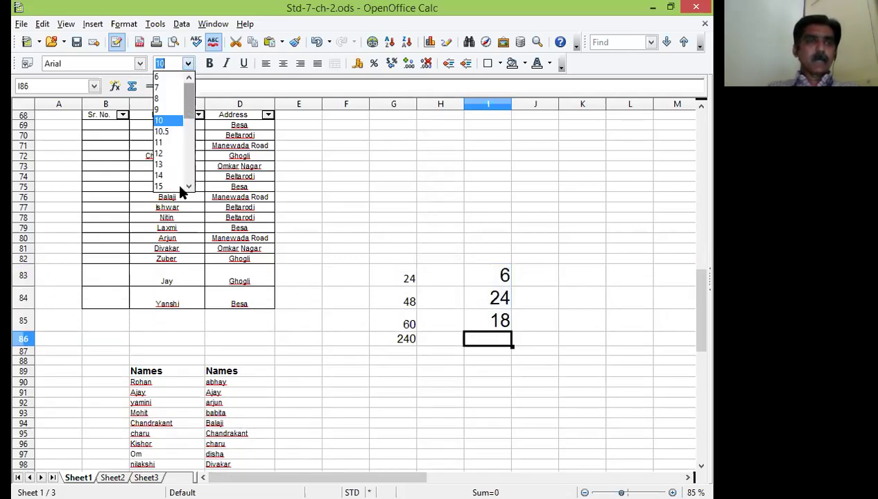
{"action": "scroll", "coordinate": [189, 191], "scroll_direction": "down", "scroll_amount": 4}
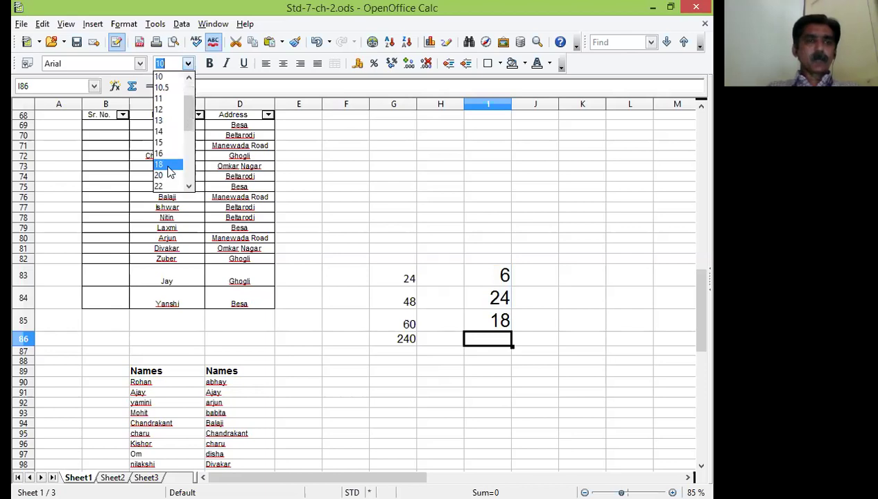
{"action": "key", "text": "Return"}
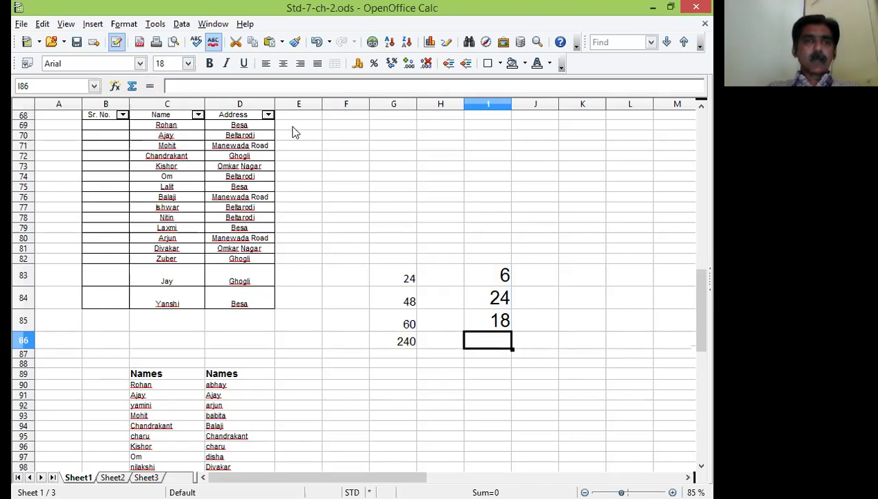
Enter =GCD(I83:I85) in I86 and confirm it shows 6.
{"action": "left_click", "coordinate": [289, 86]}
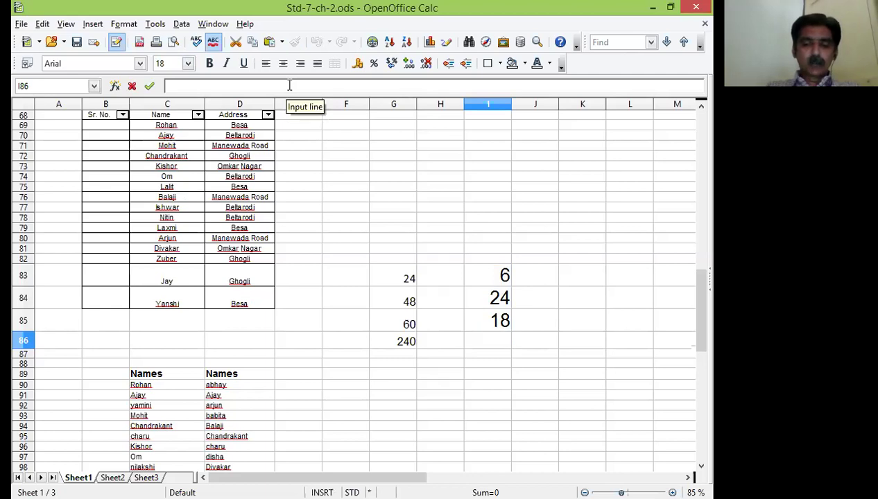
{"action": "type", "text": "="}
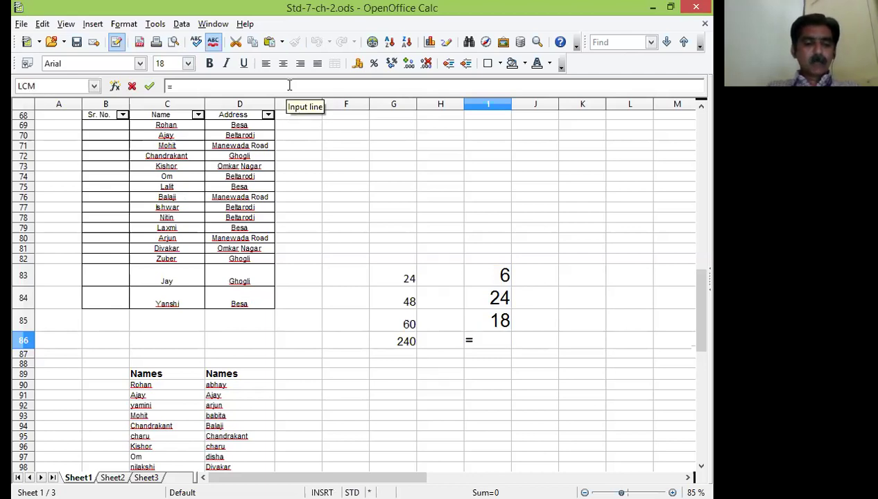
{"action": "type", "text": "GCD"}
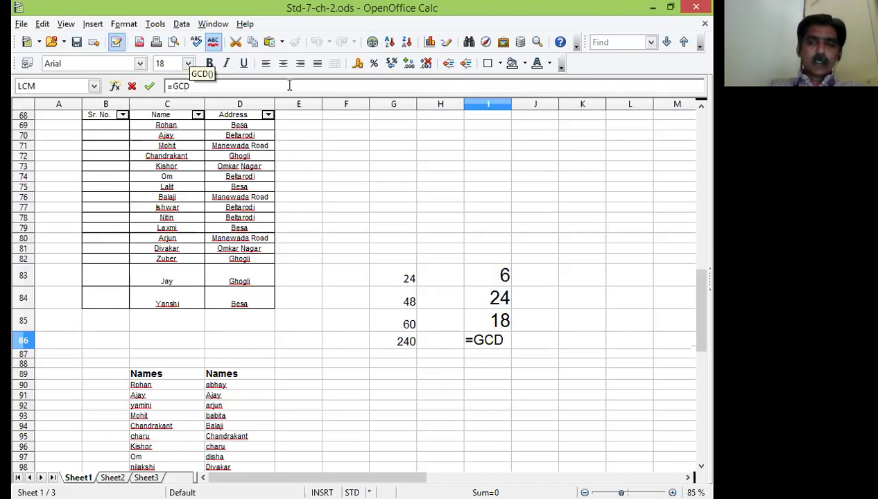
{"action": "type", "text": "("}
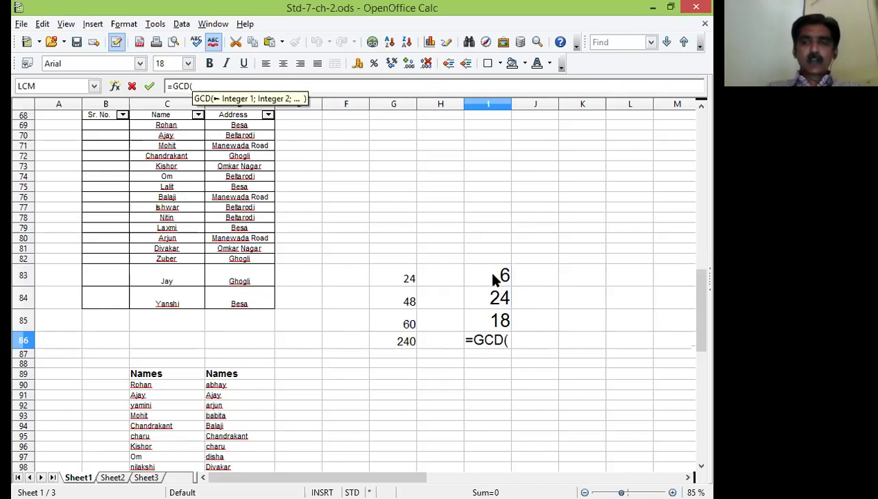
{"action": "left_click_drag", "start_coordinate": [494, 279], "coordinate": [492, 325]}
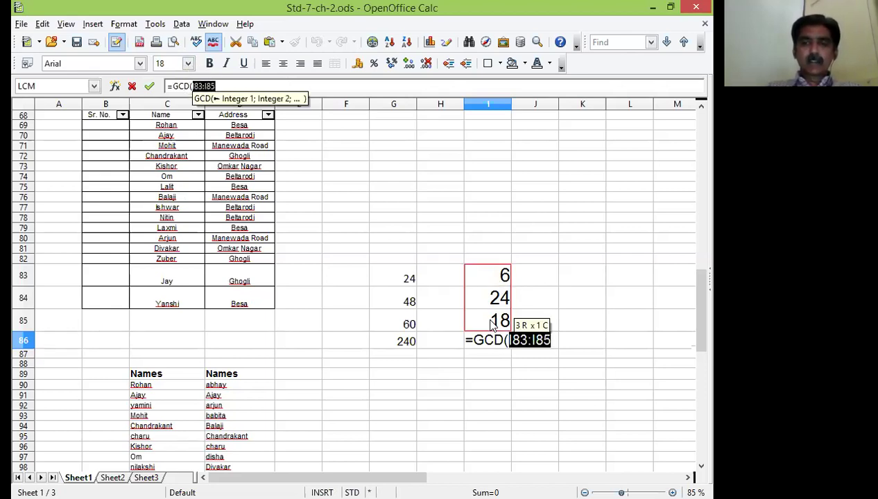
{"action": "key", "text": "Return"}
{"action": "left_click", "coordinate": [504, 340]}
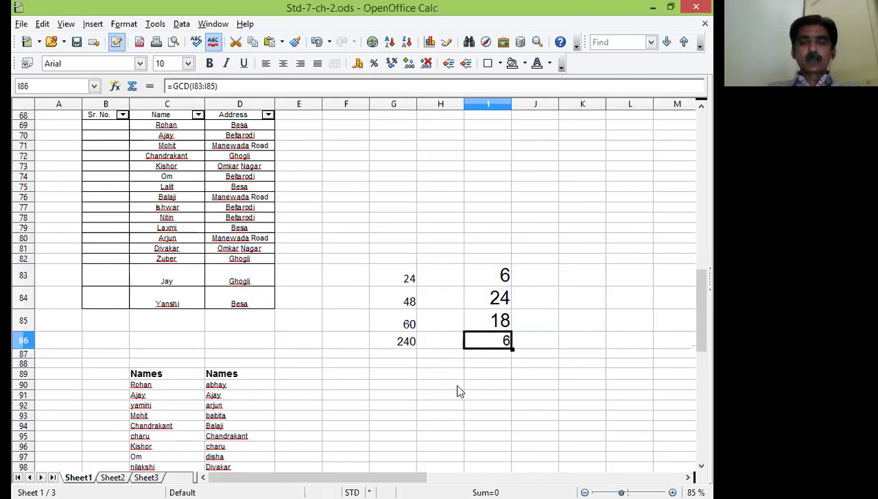